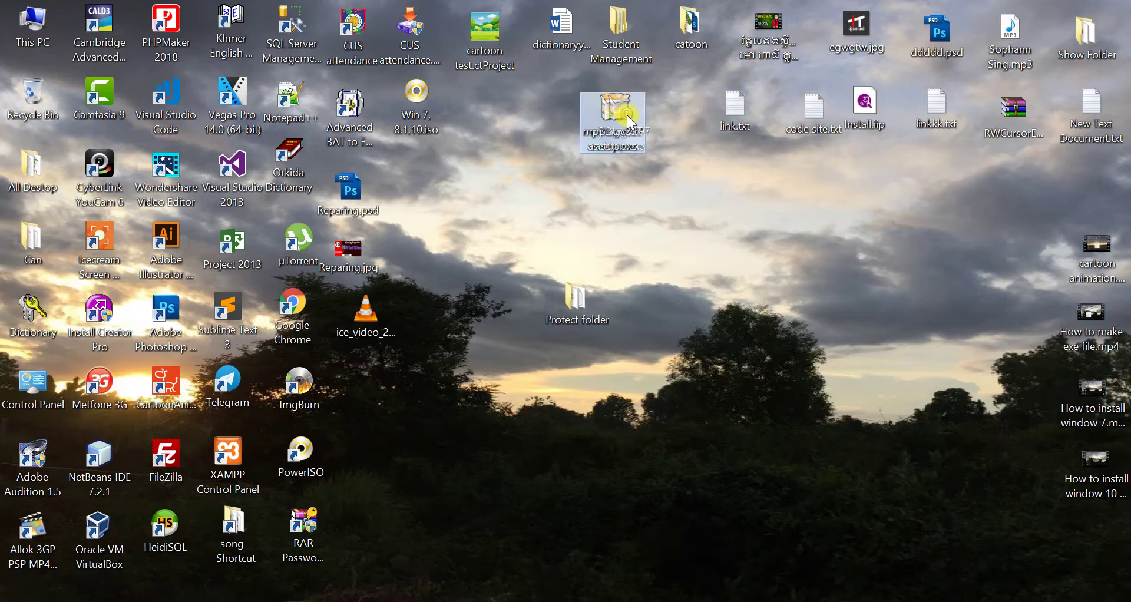
- Refresh the desktop twice from its right-click menu
right_click(706, 224)
click(769, 272)
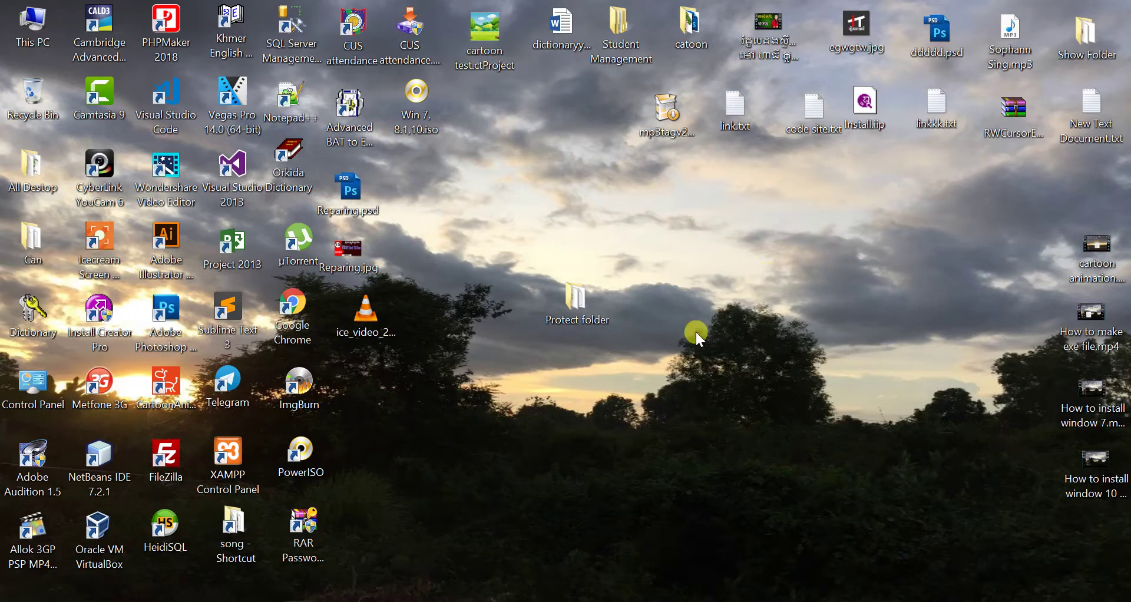
right_click(731, 284)
click(804, 327)
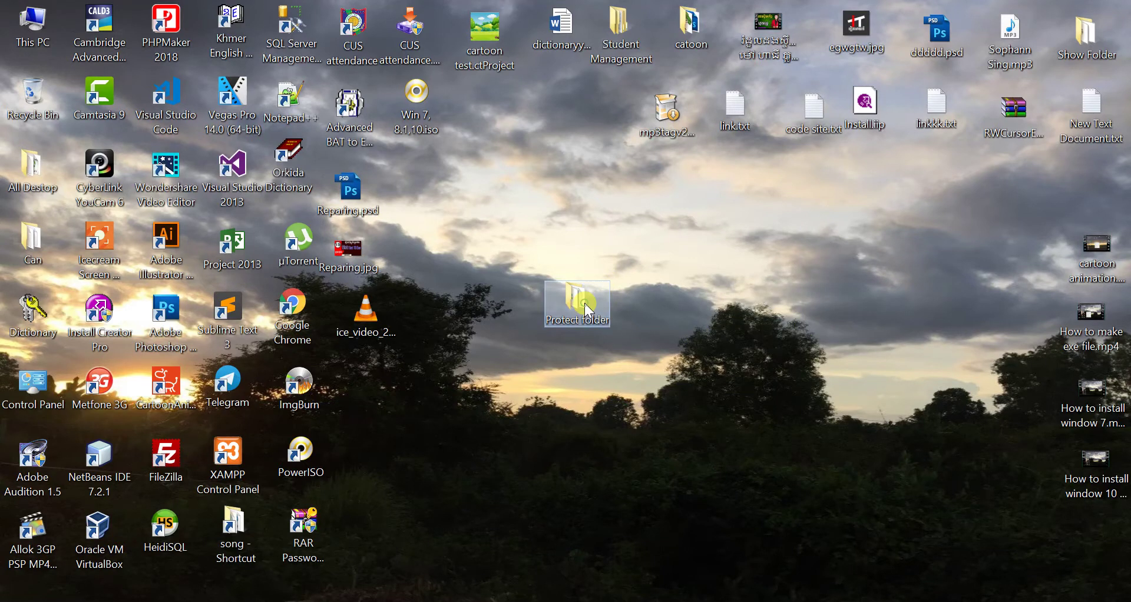
- Open the Protect folder and review protected-folder-setup.exe and its two text files
double_click(551, 304)
click(359, 273)
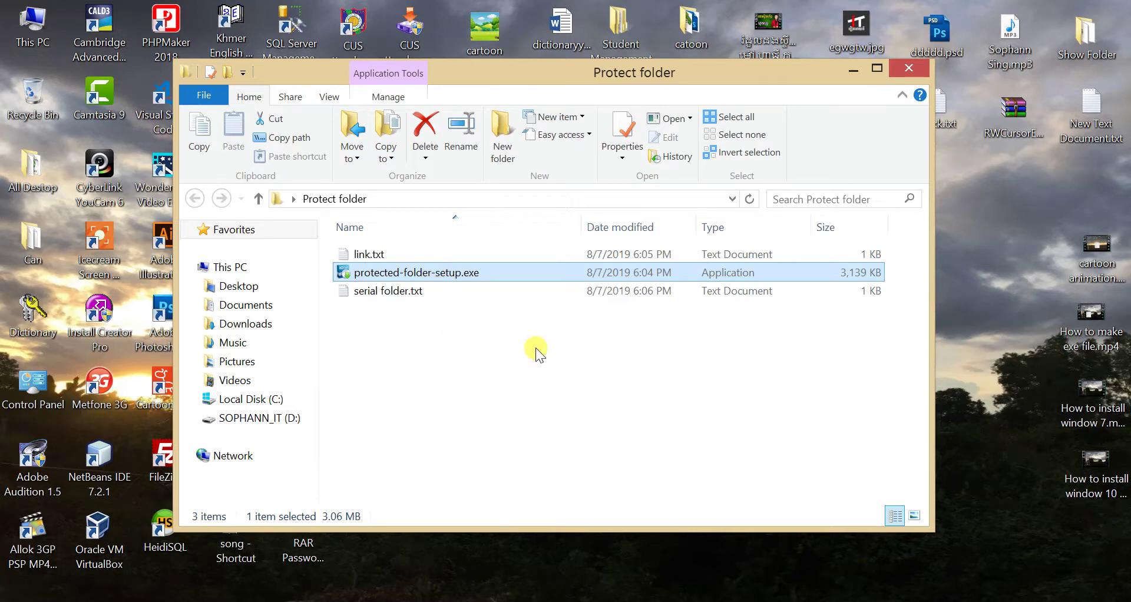
key(ctrl+a)
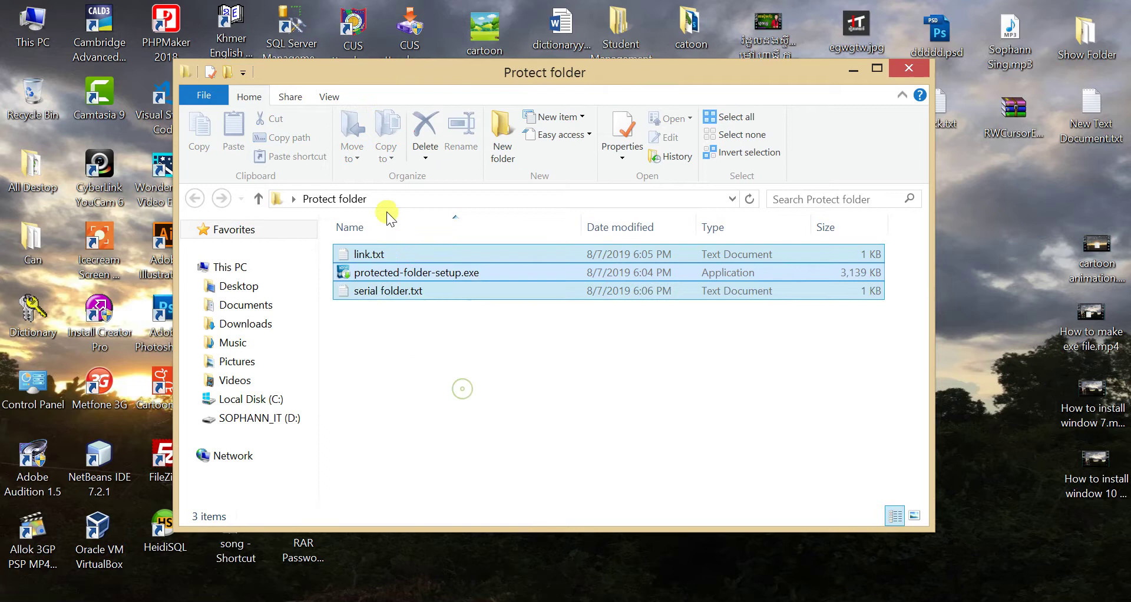
click(452, 352)
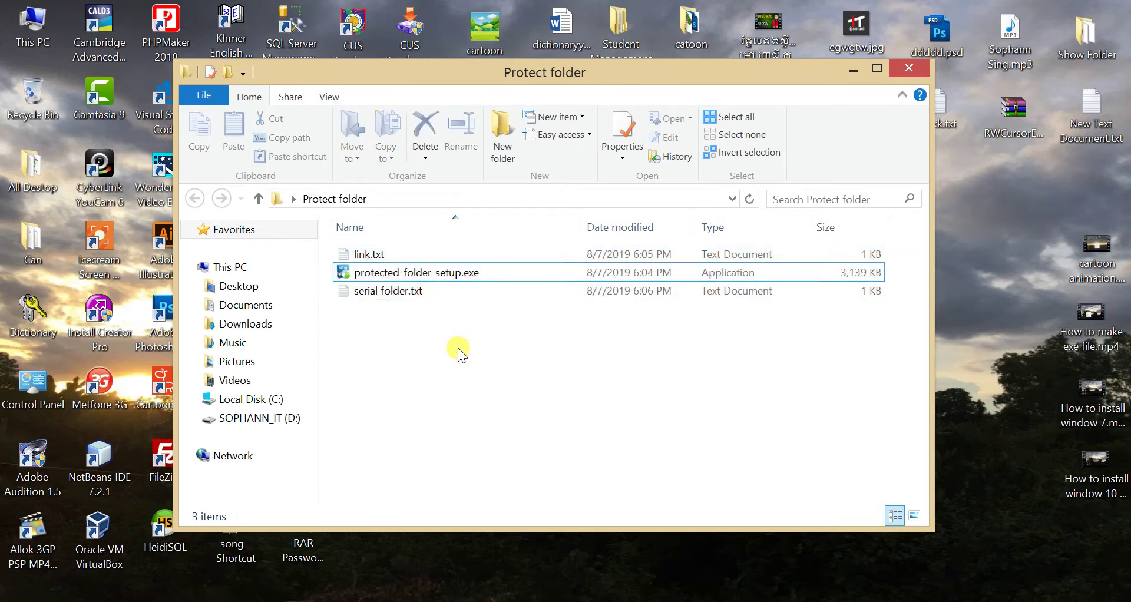
- Install Protected Folder v1.3 with default settings into the existing folder, finish, and dismiss the .html chooser
double_click(445, 274)
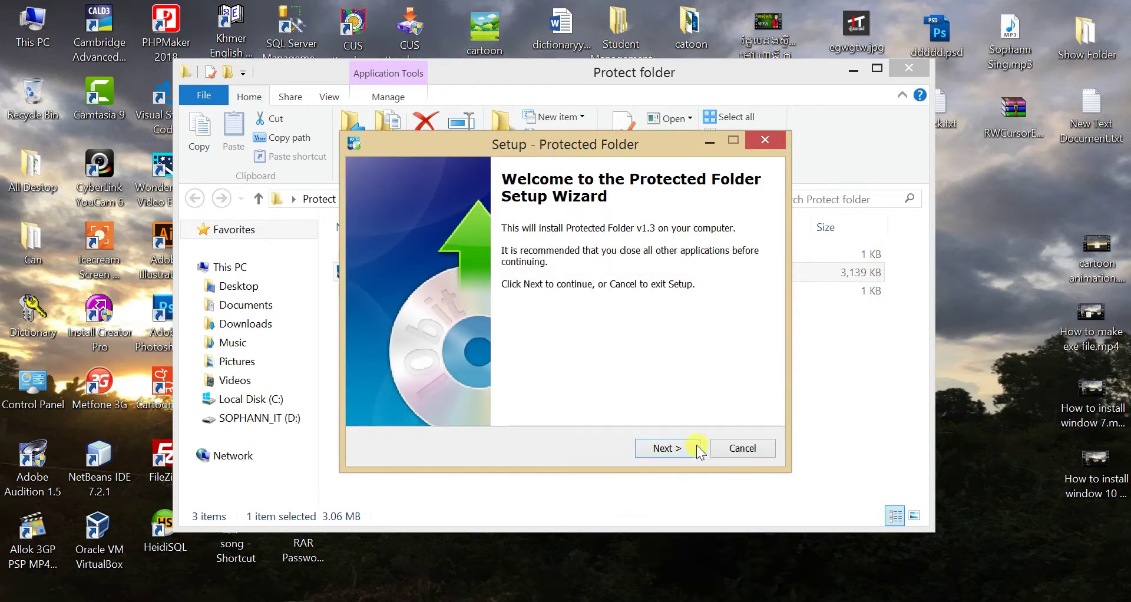
click(684, 446)
click(683, 446)
click(683, 445)
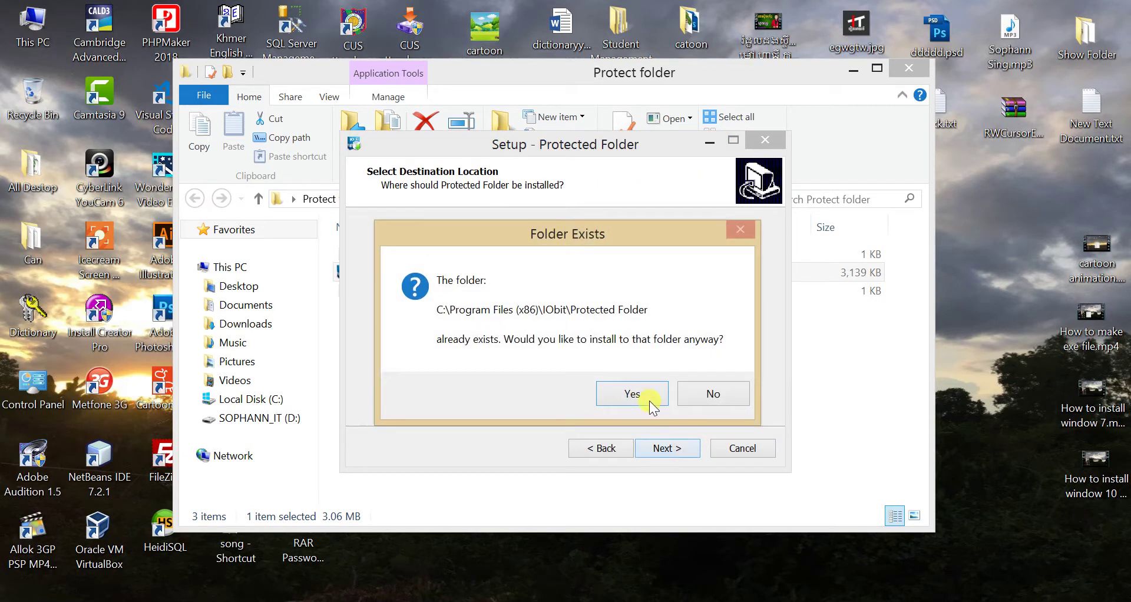
click(647, 398)
click(664, 451)
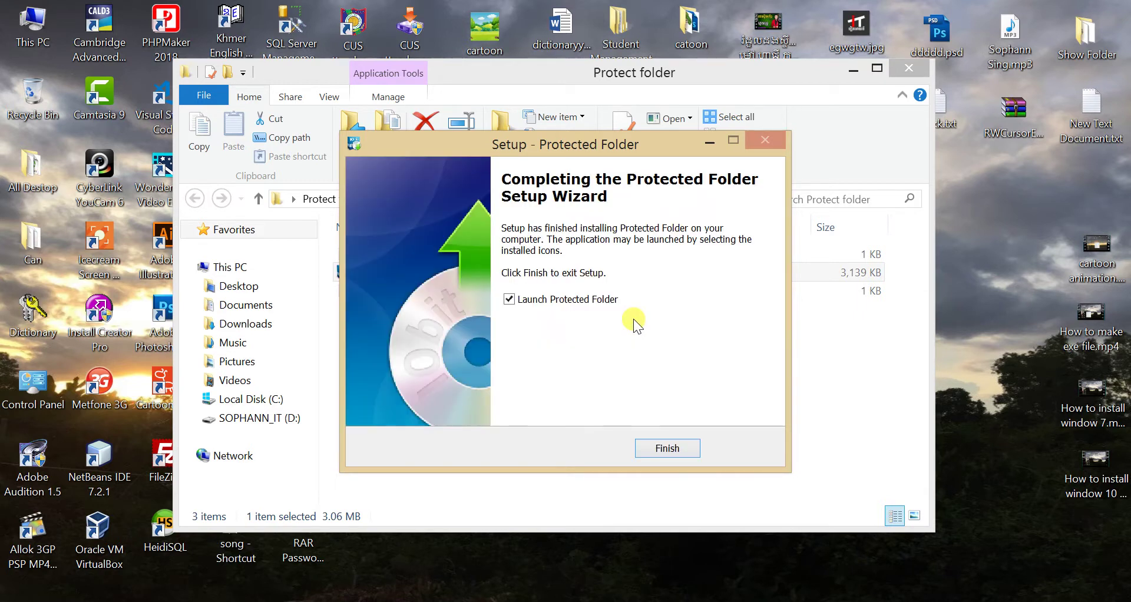
click(676, 451)
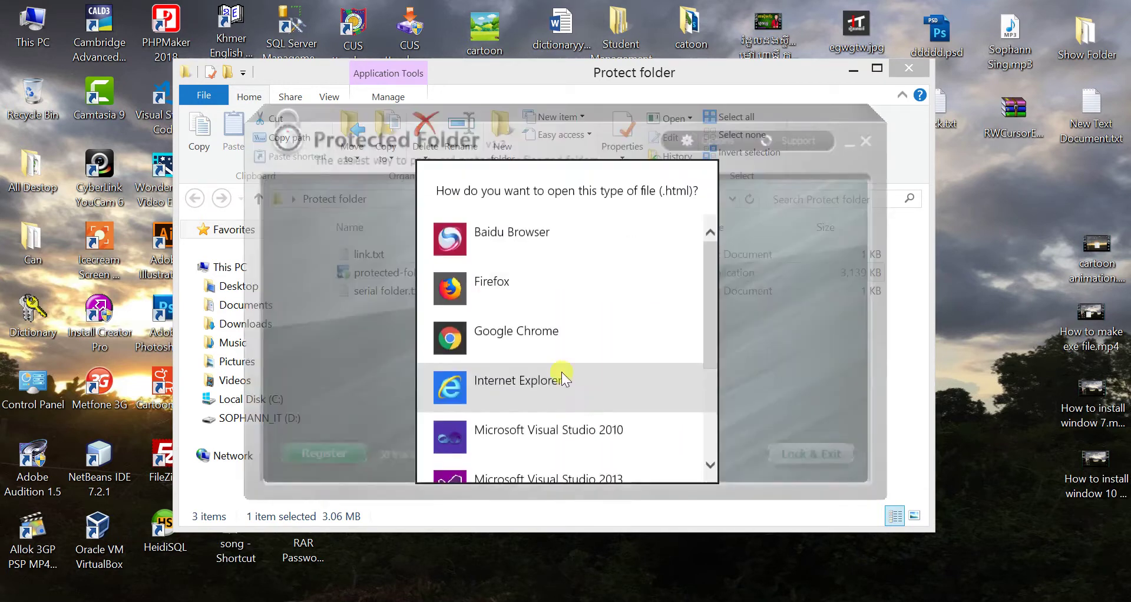
click(861, 310)
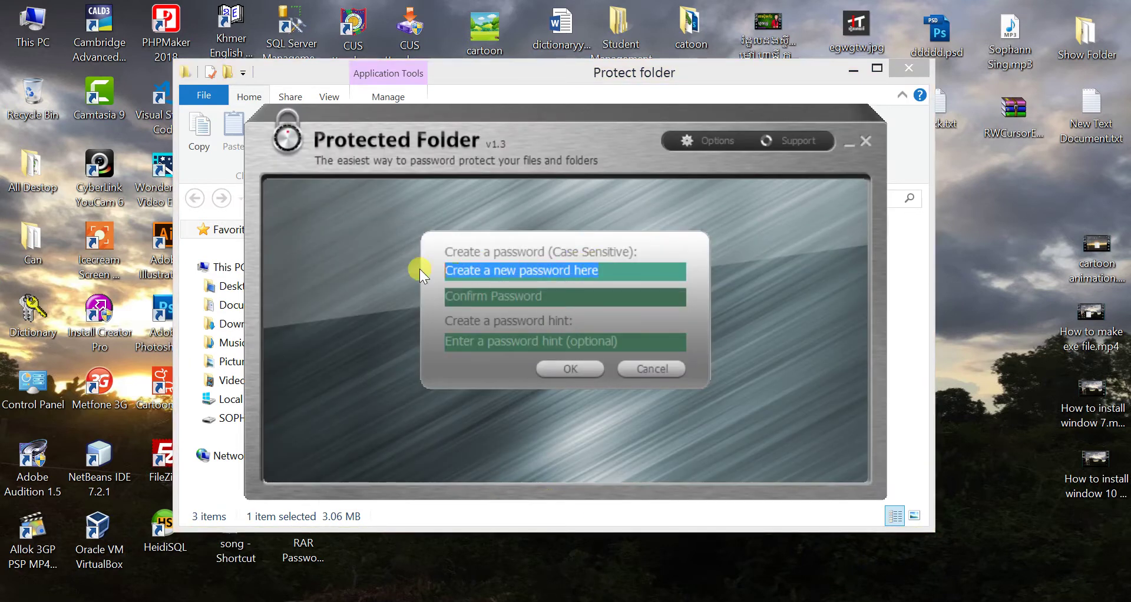
- Enter the new password in both the Create password and Confirm Password fields
key(Tab)
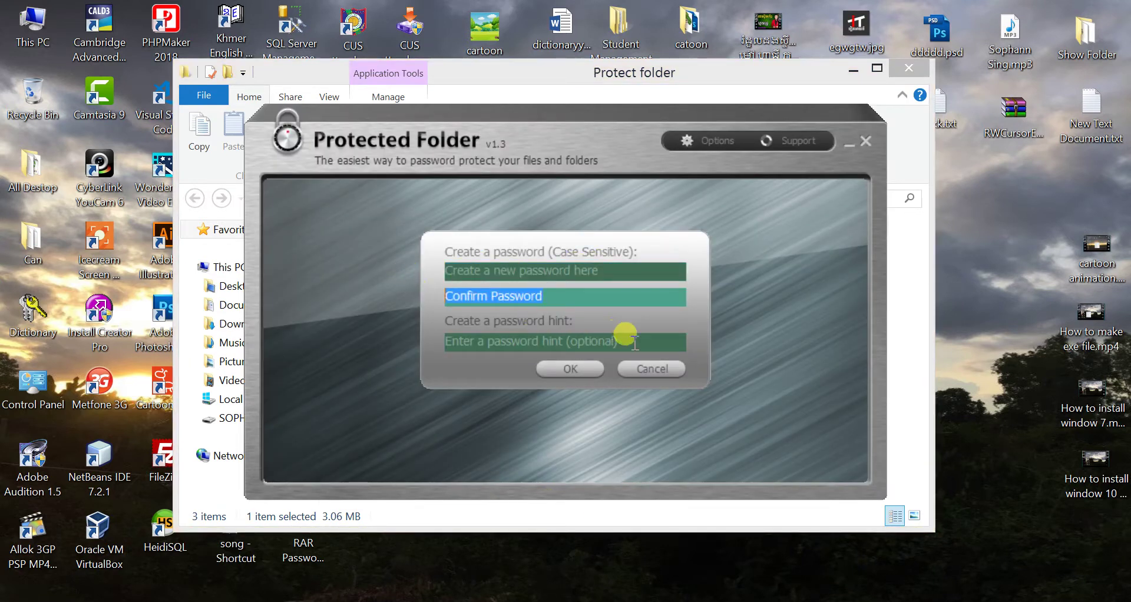
key(Tab)
click(602, 272)
click(537, 298)
click(616, 271)
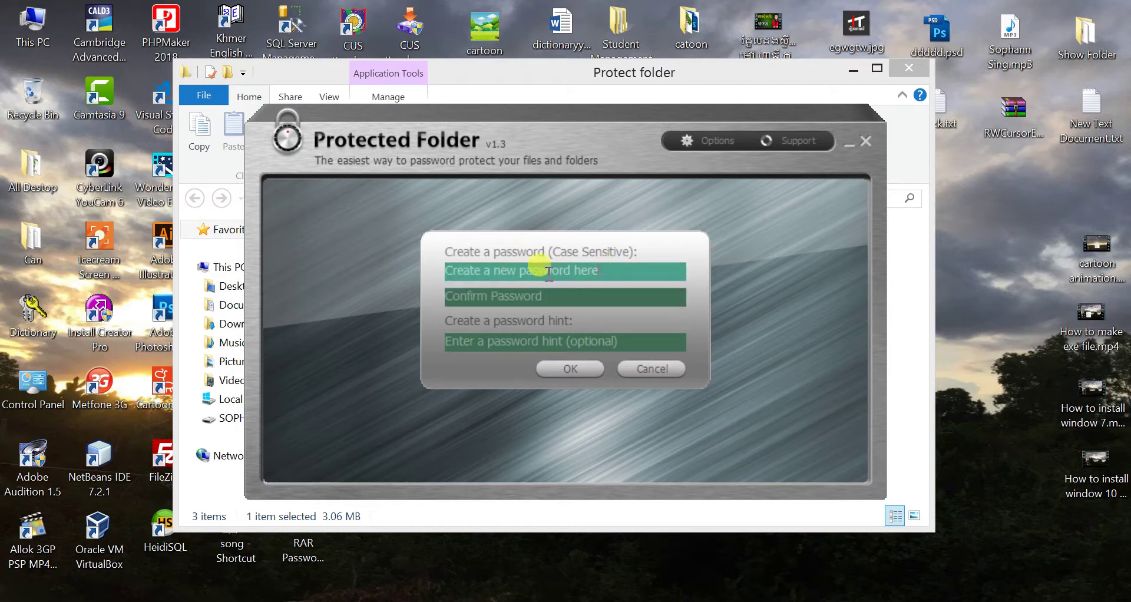
key(BackSpace)
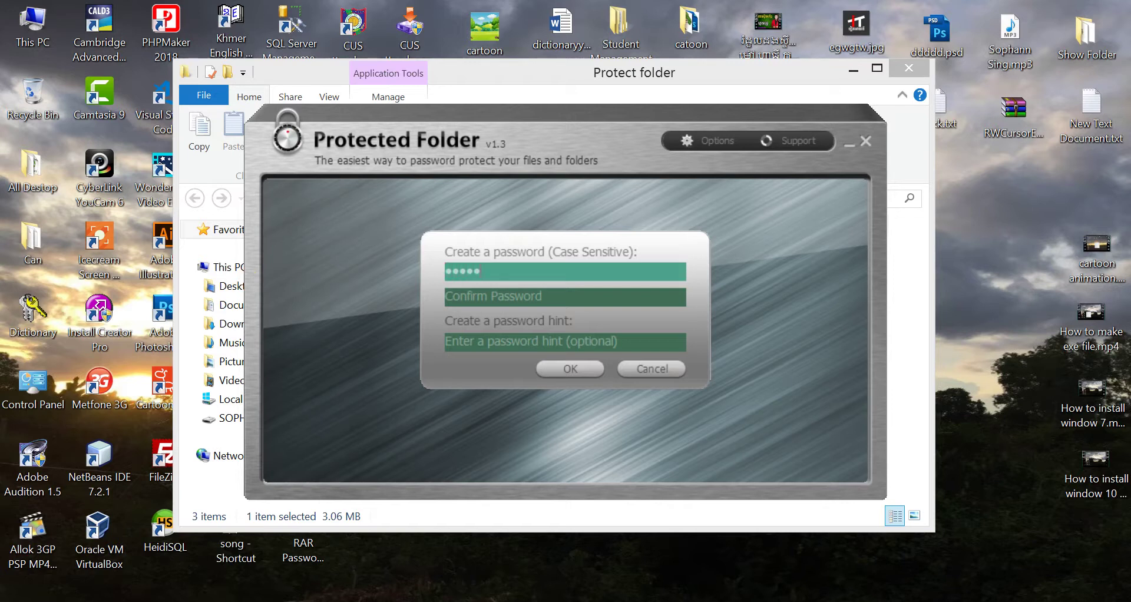
key(BackSpace)
key(BackSpace)
key(BackSpace)
key(BackSpace)
key(BackSpace)
text(1234)
click(545, 296)
text(1234)
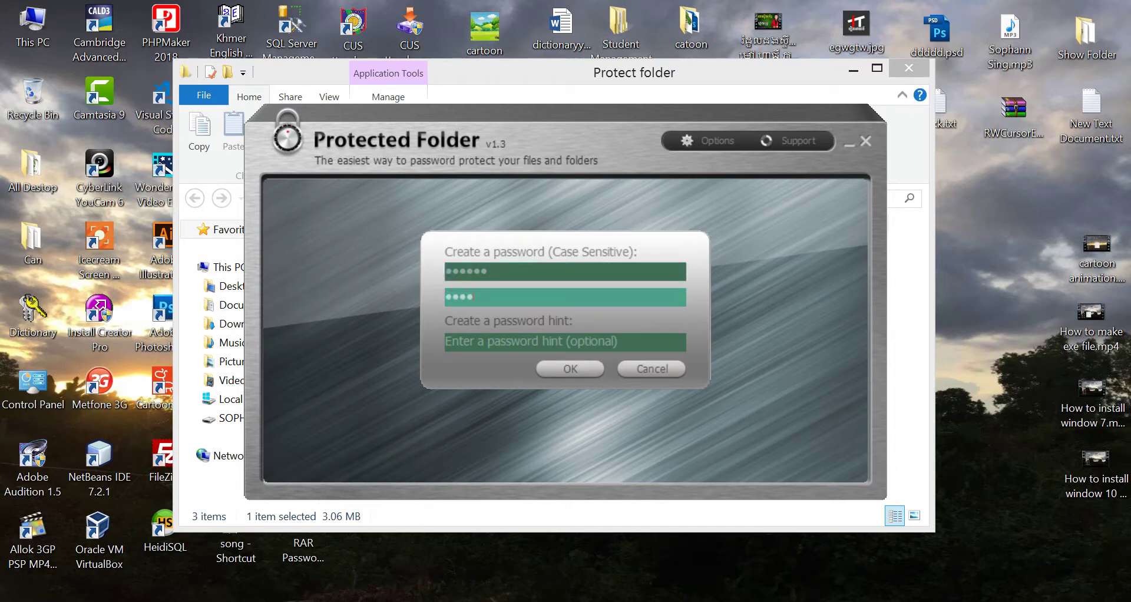
- Replace the hint placeholder with the hint 'Numberone to 66'
click(461, 341)
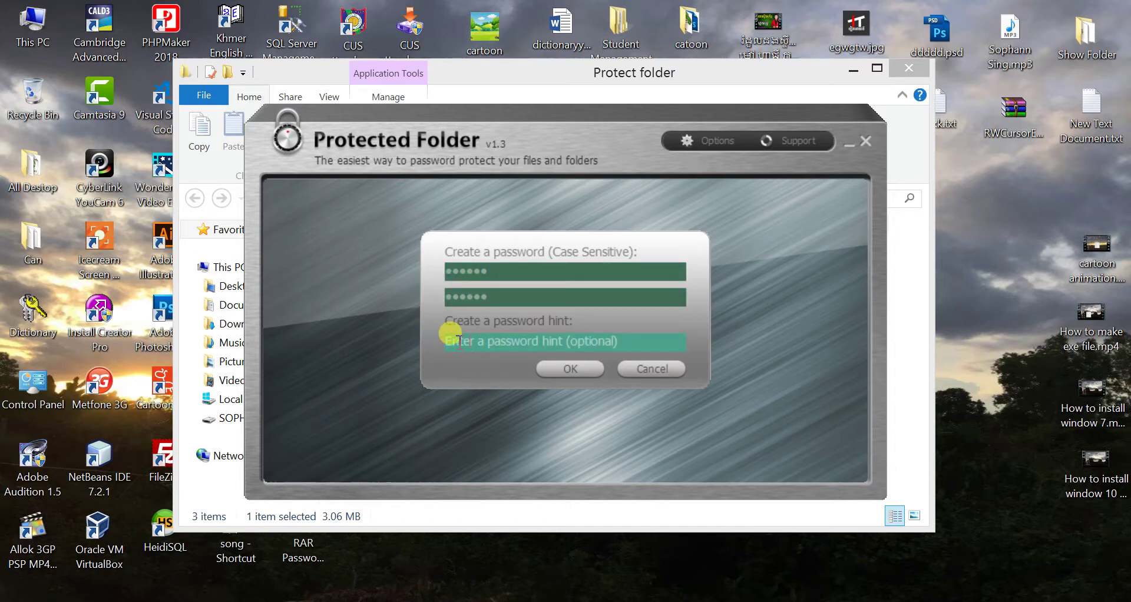
drag(613, 334, 409, 341)
key(BackSpace)
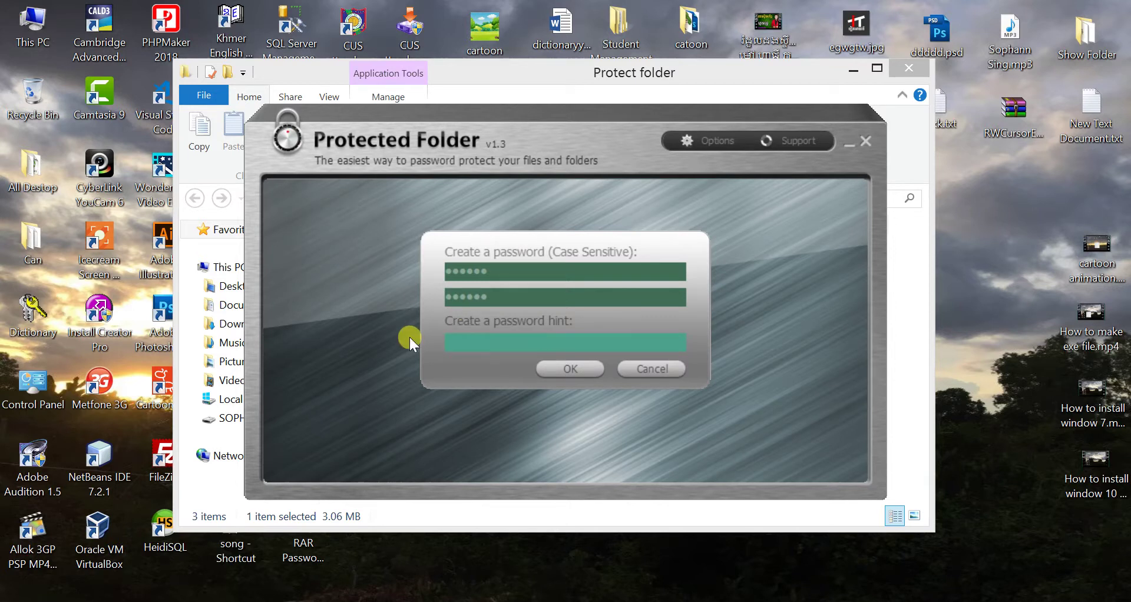
text(Numbe)
text(ropn)
text(rone to 6)
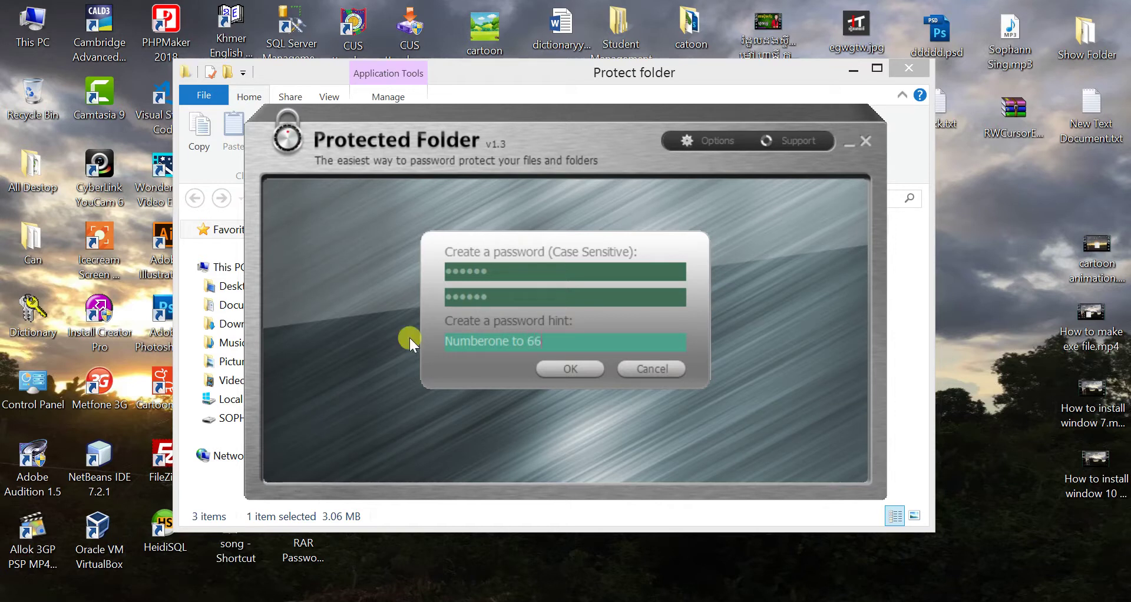
- Save the new password and hint, then open the registration details and serial folder.txt
click(589, 371)
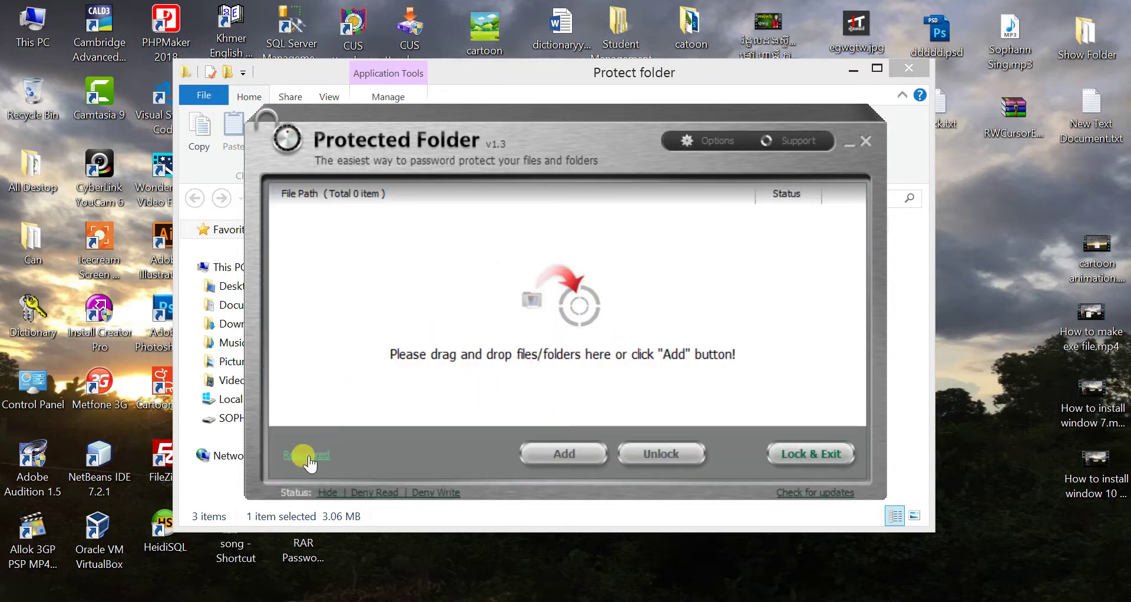
click(306, 455)
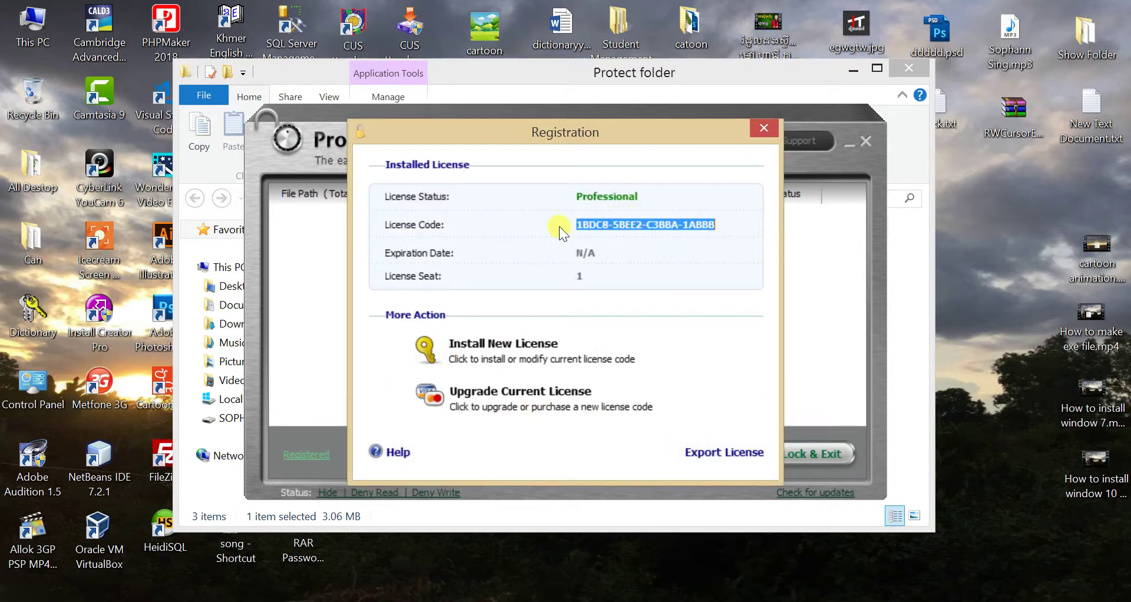
drag(578, 224, 717, 224)
click(454, 509)
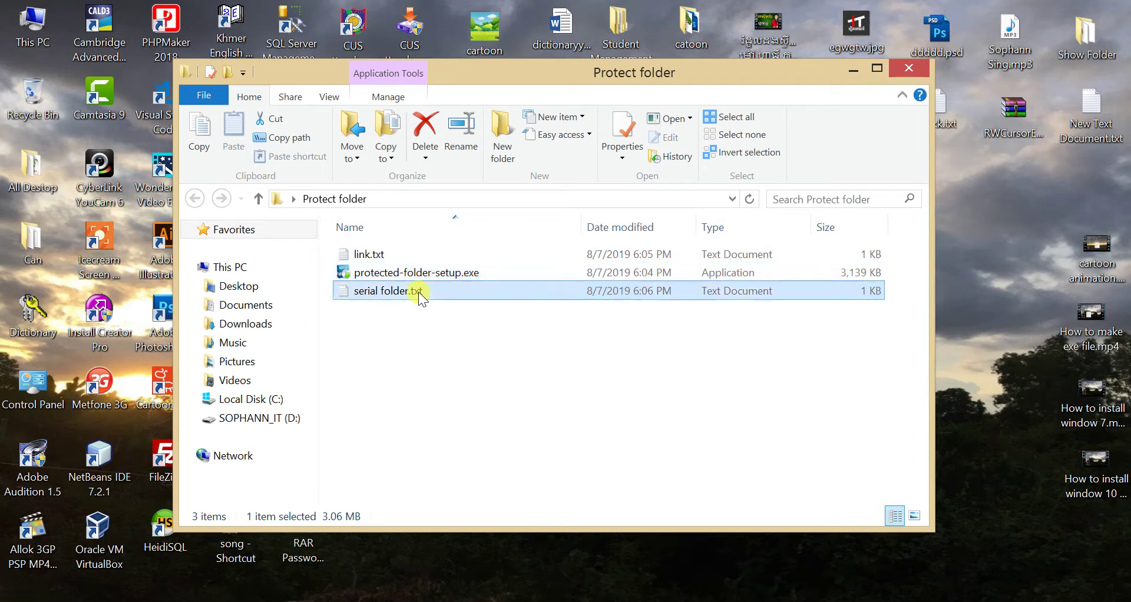
double_click(418, 291)
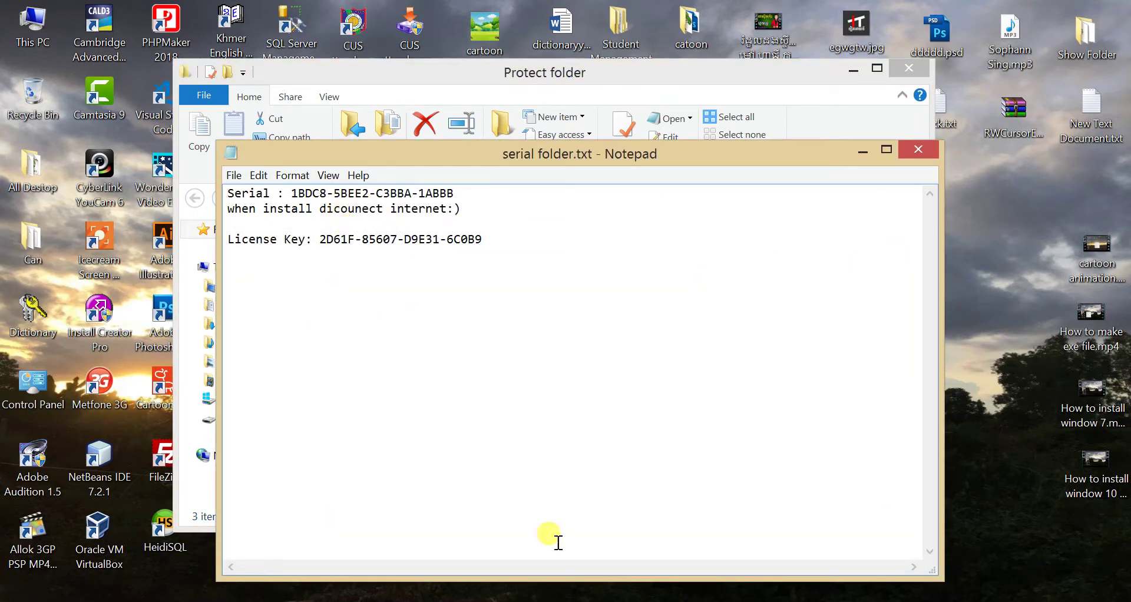
key(alt+Tab)
drag(528, 133, 735, 180)
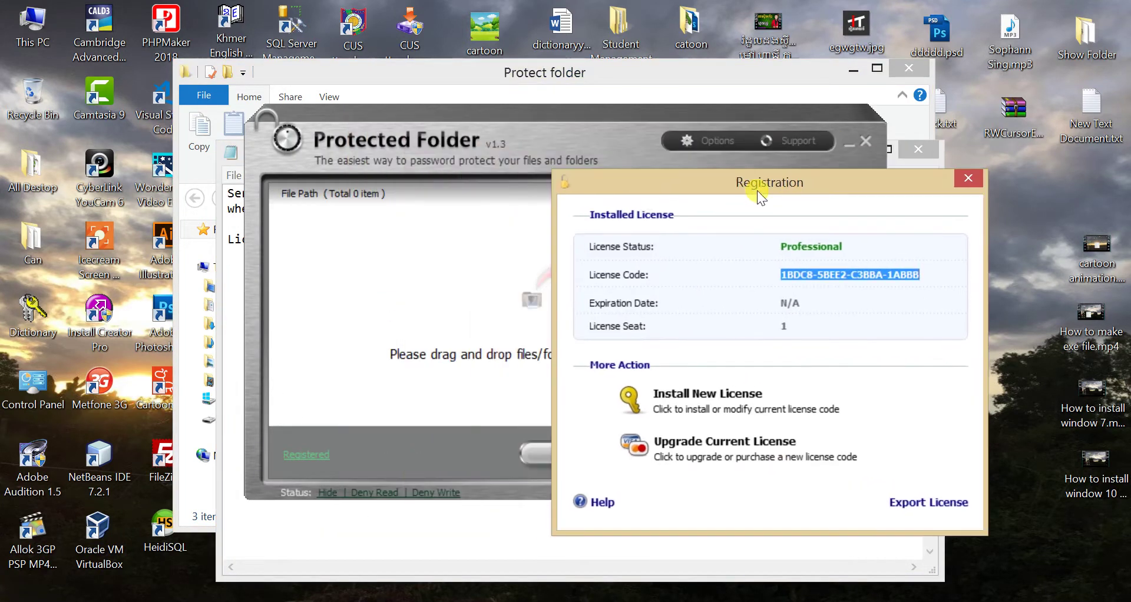
- Arrange the notes and Registration windows and compare the saved serial with the installed licence code
click(236, 260)
click(985, 284)
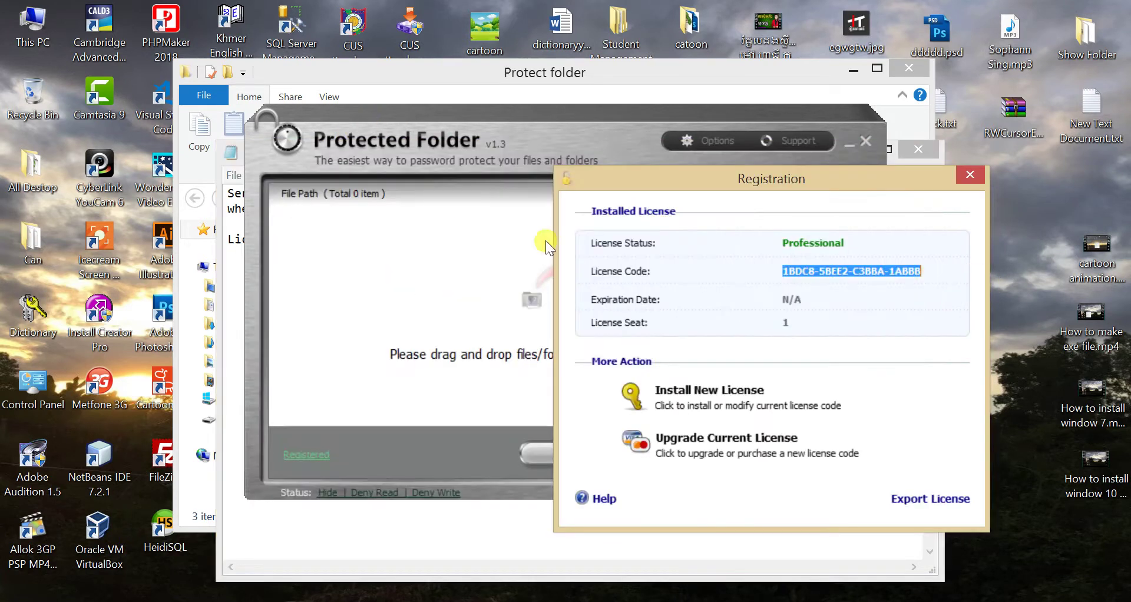
click(355, 518)
drag(321, 153, 201, 17)
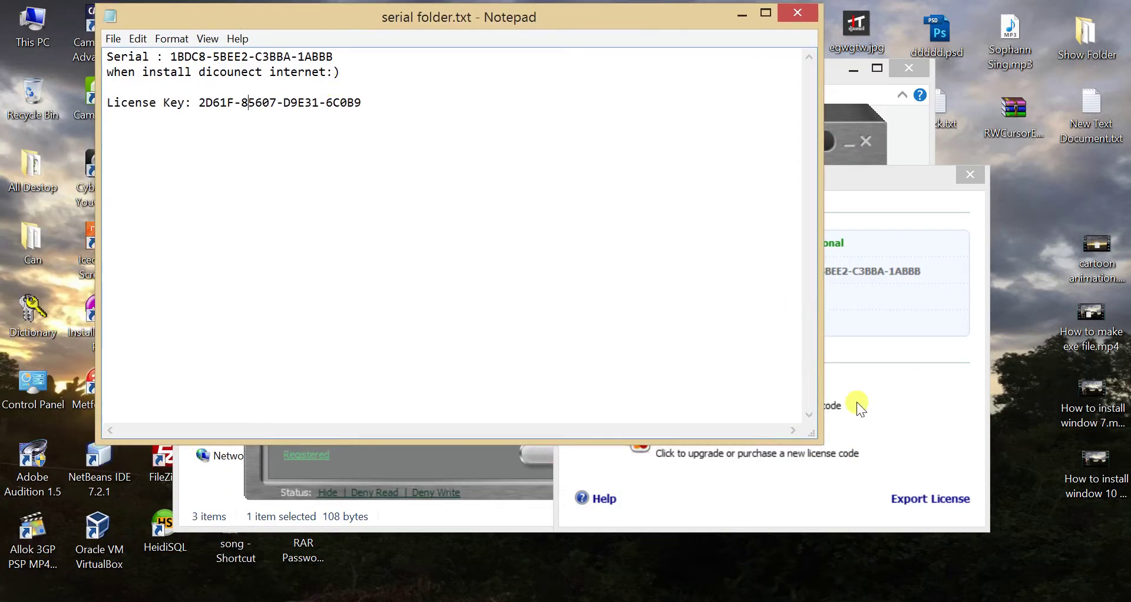
click(857, 401)
drag(171, 56, 340, 56)
click(881, 306)
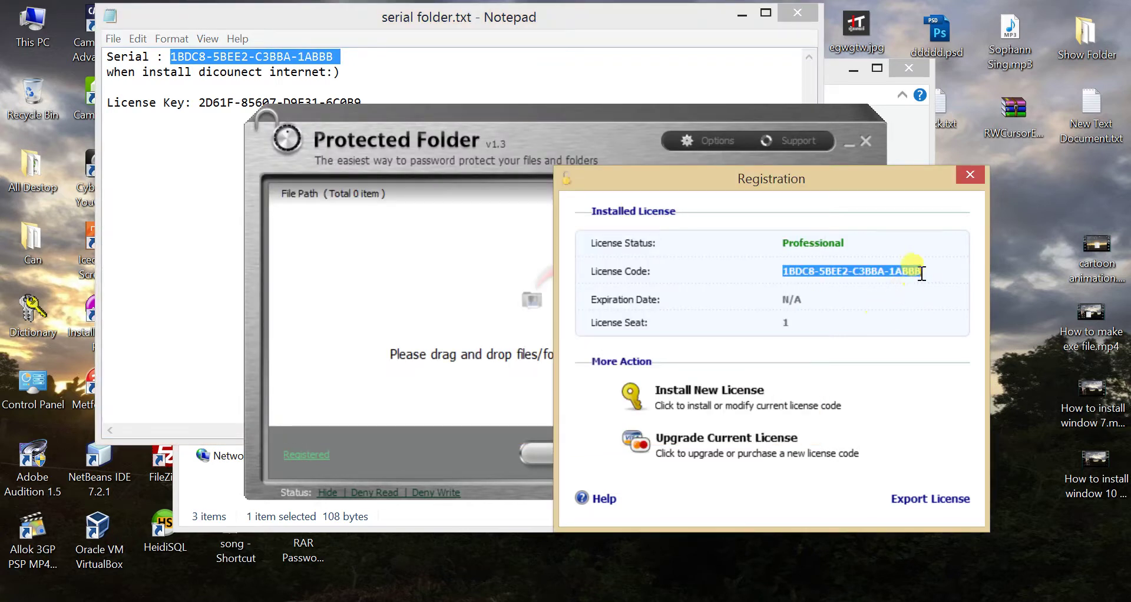
- Delete the License Key line from serial folder.txt and save the file
click(373, 72)
drag(382, 100, 102, 101)
key(BackSpace)
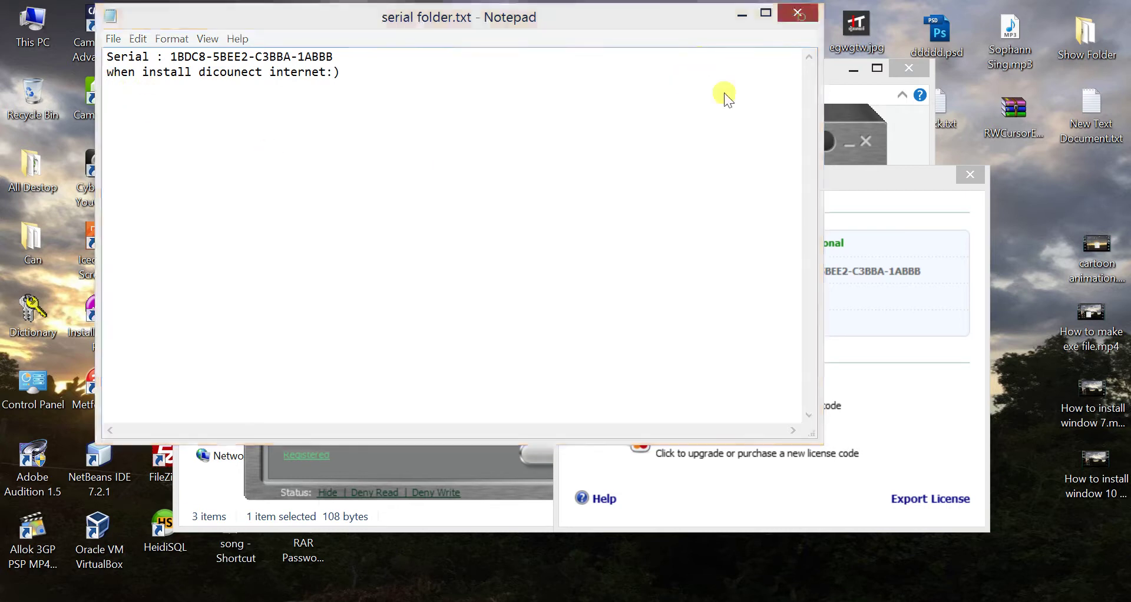
click(798, 13)
click(587, 315)
click(814, 270)
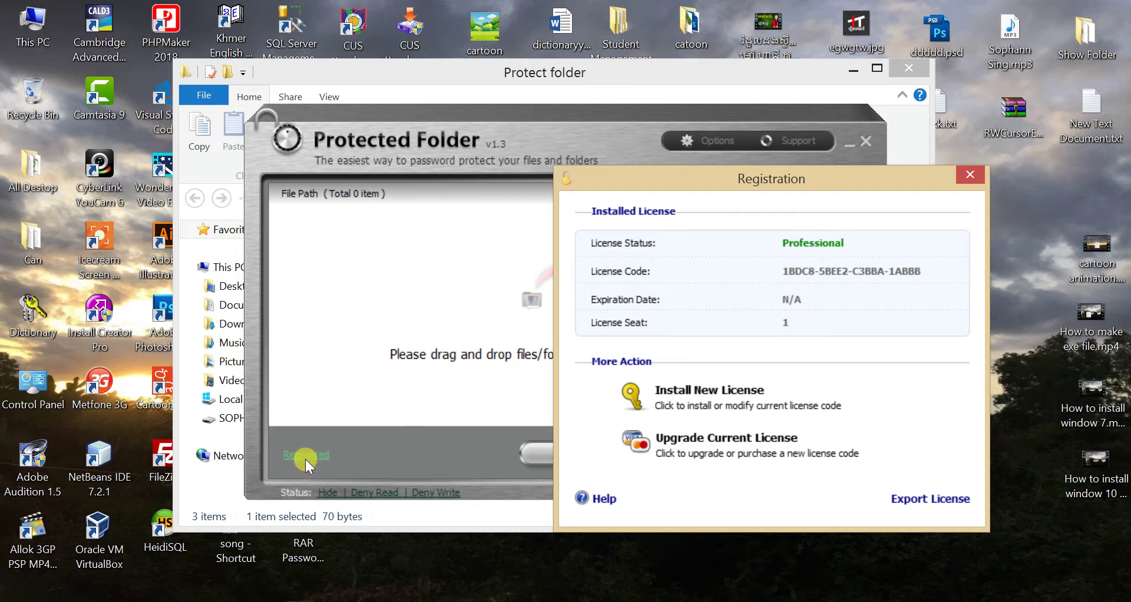
- Close Registration, add Desktop's Show Folder to the Lock List, confirm, and Lock & Exit
click(970, 175)
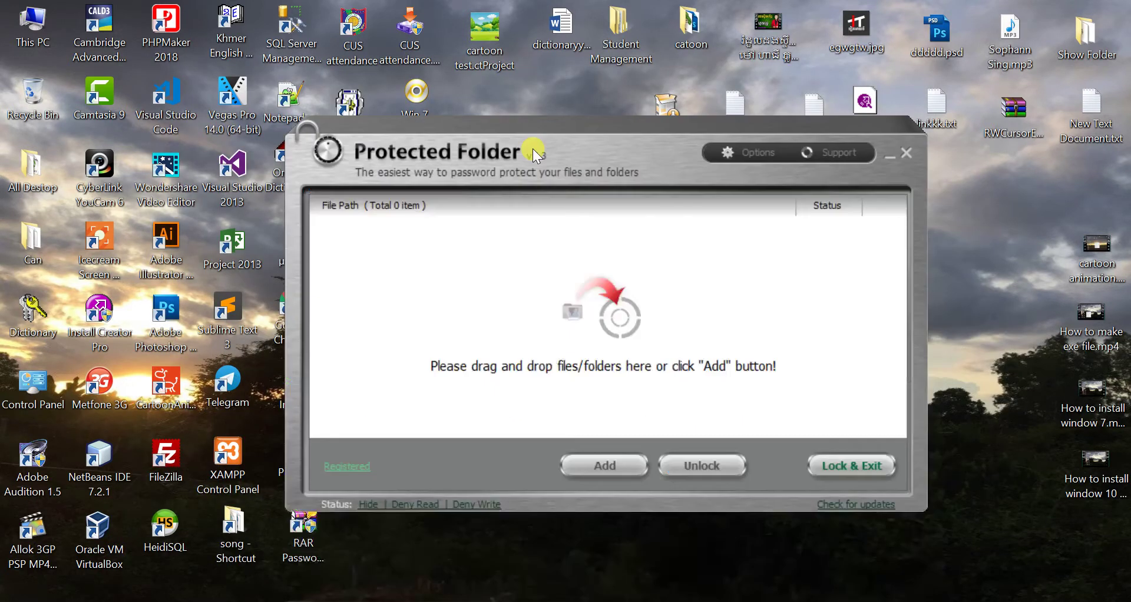
drag(533, 149, 497, 180)
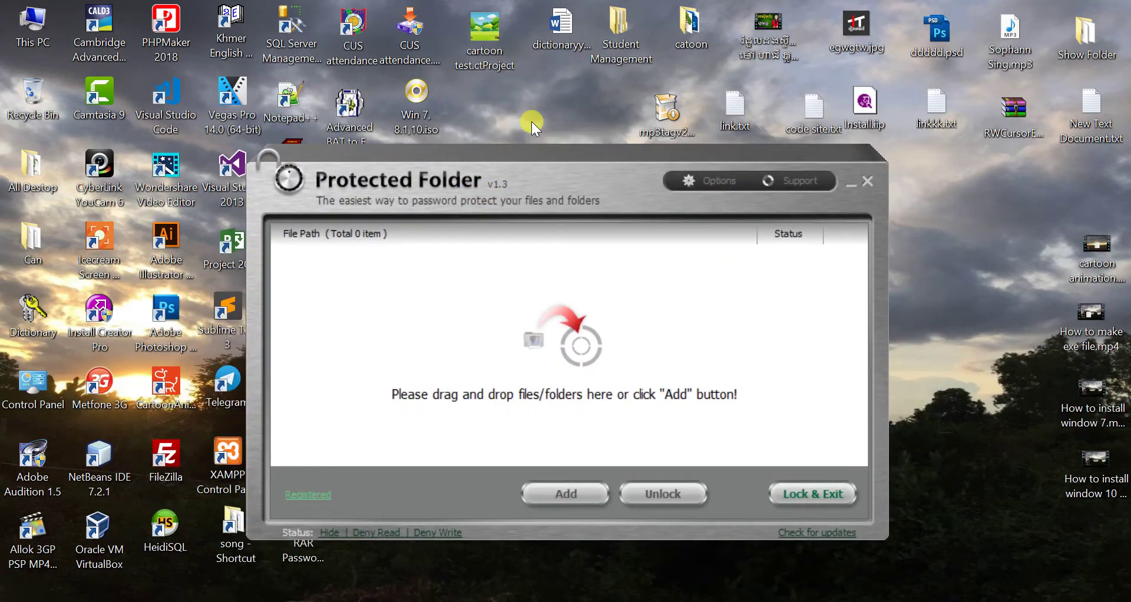
click(1086, 36)
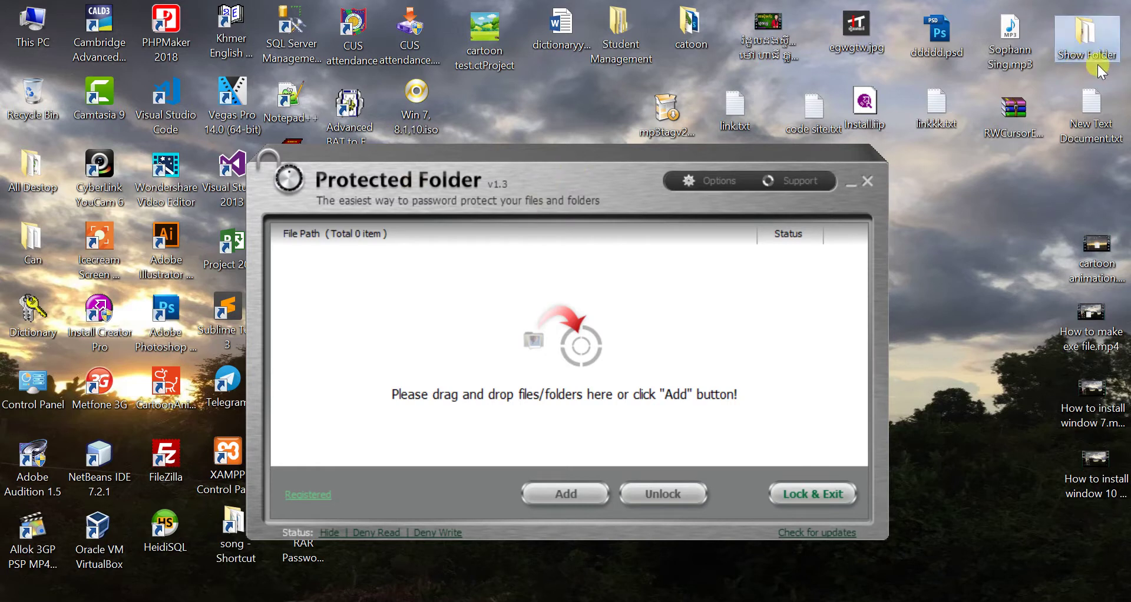
click(566, 495)
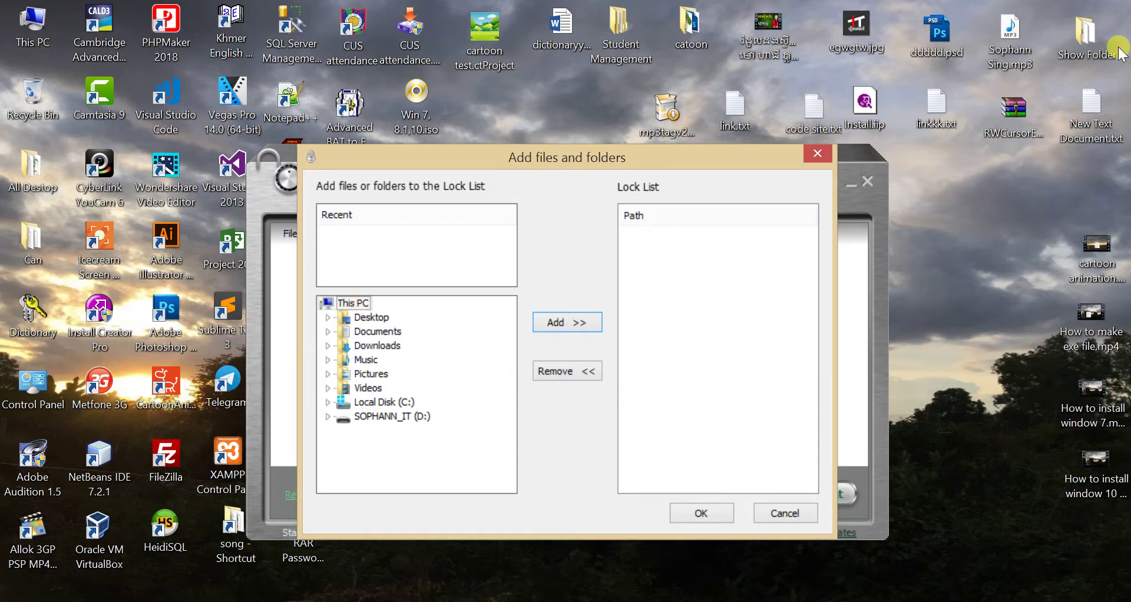
click(327, 318)
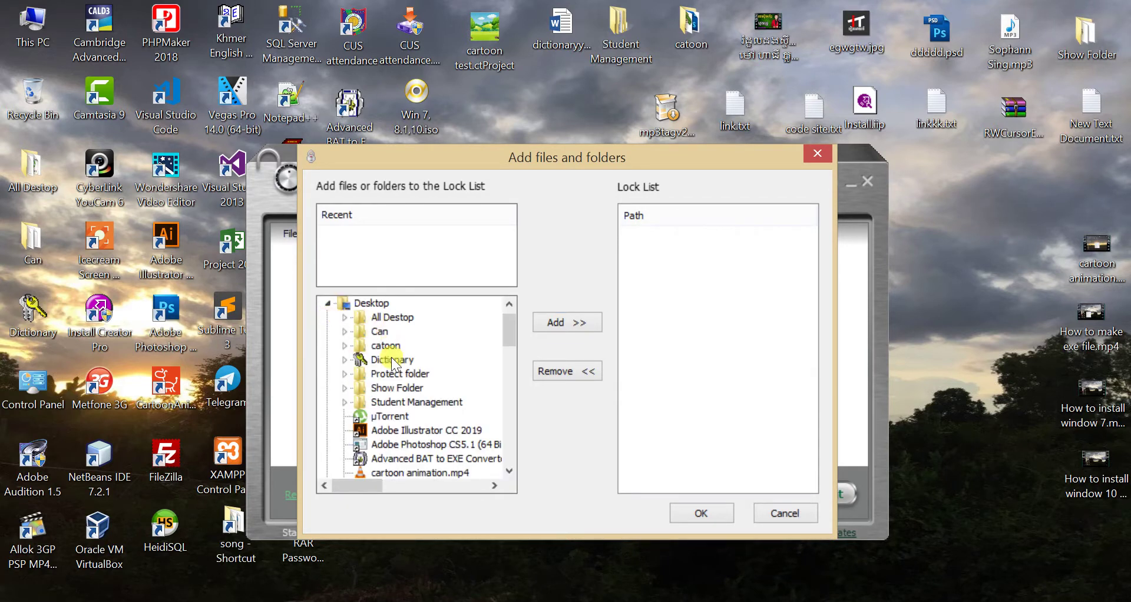
click(399, 388)
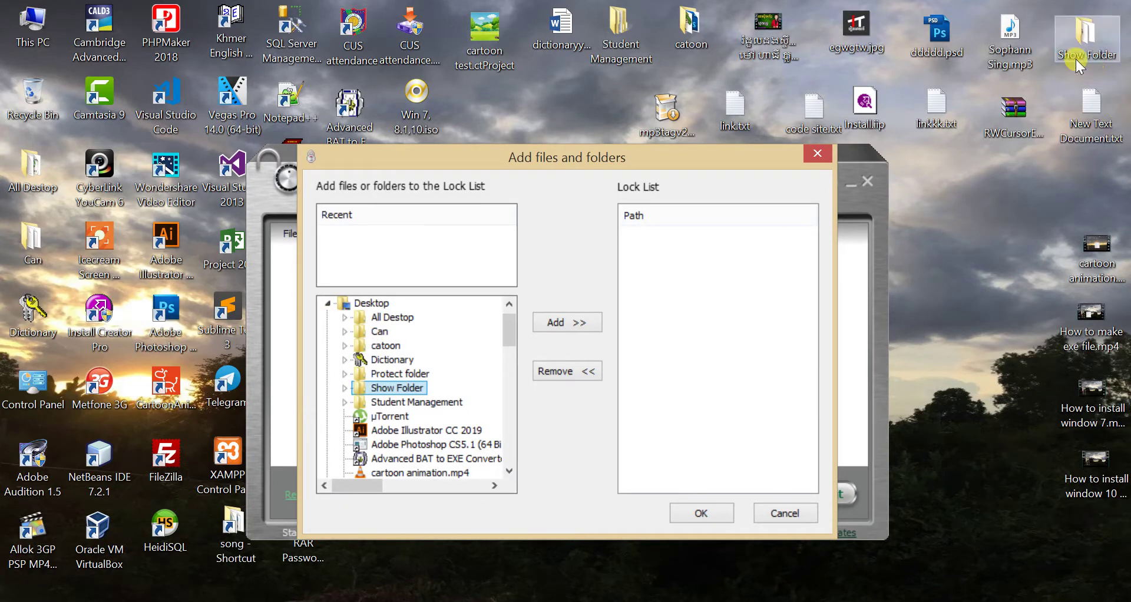
click(539, 327)
click(709, 234)
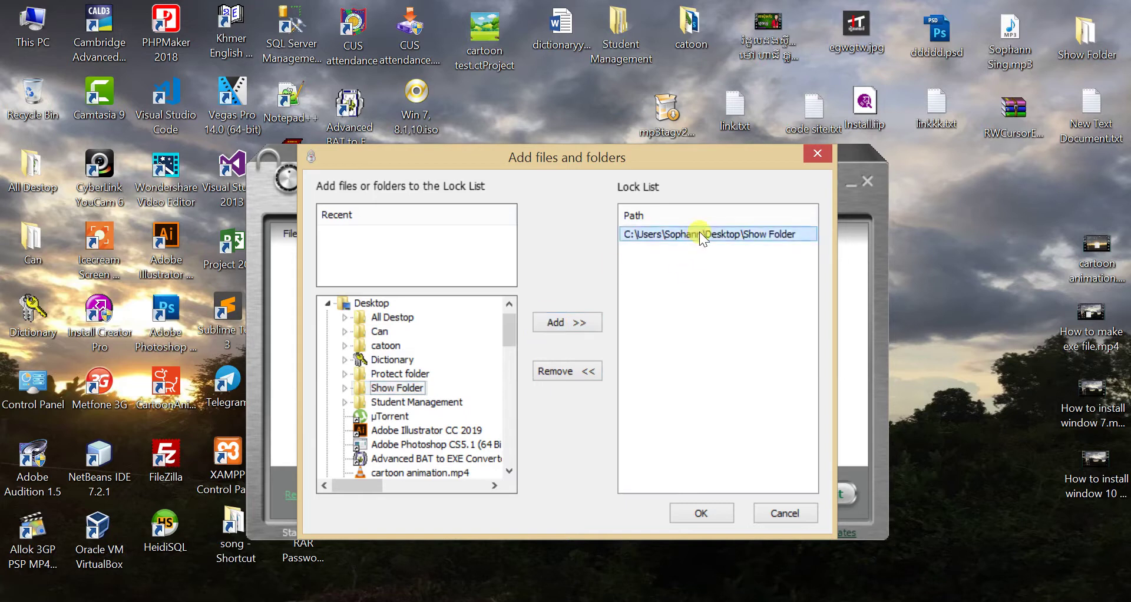
click(701, 514)
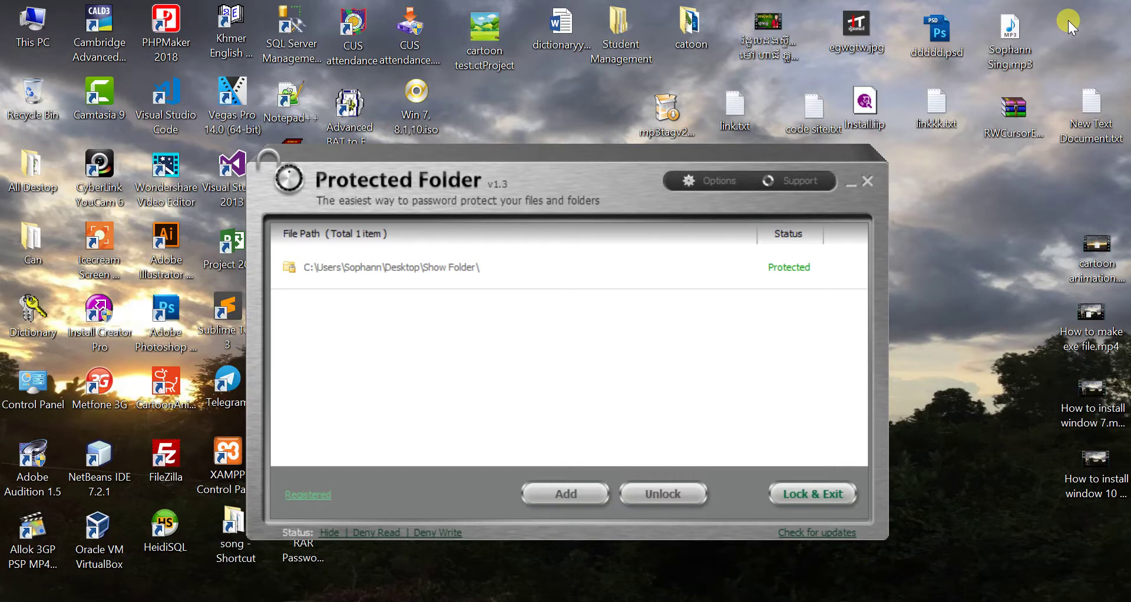
click(806, 495)
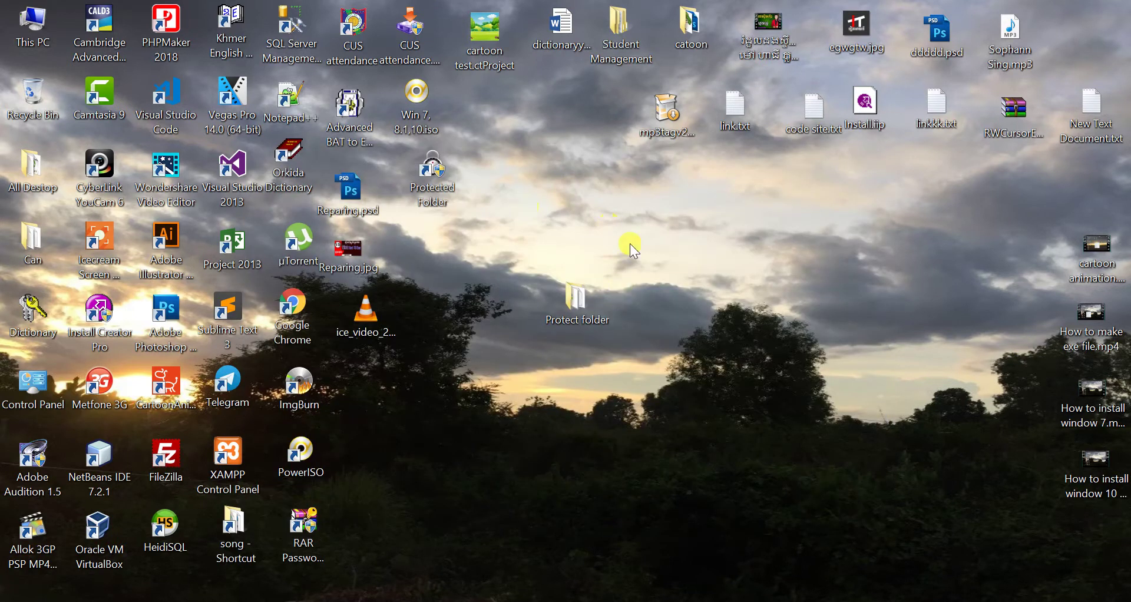
- Refresh the desktop, launch Protected Folder, try a wrong password, and cancel
right_click(651, 225)
click(683, 274)
right_click(422, 174)
click(449, 185)
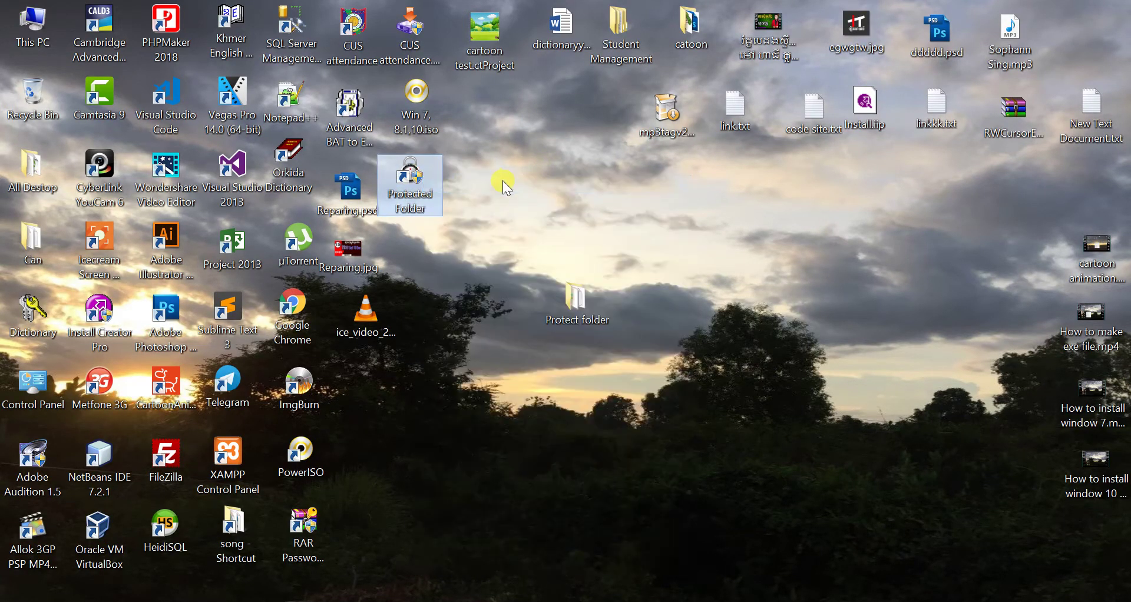
text(123456789)
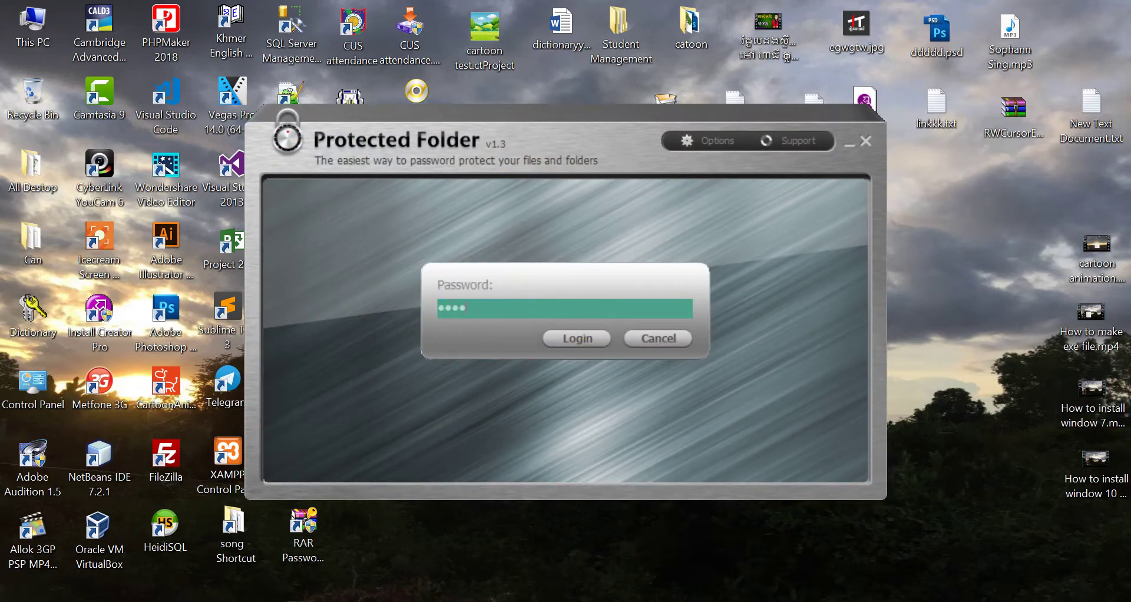
click(578, 339)
click(649, 342)
- Relaunch Protected Folder, log in with the correct password, and select the Show Folder row
double_click(410, 180)
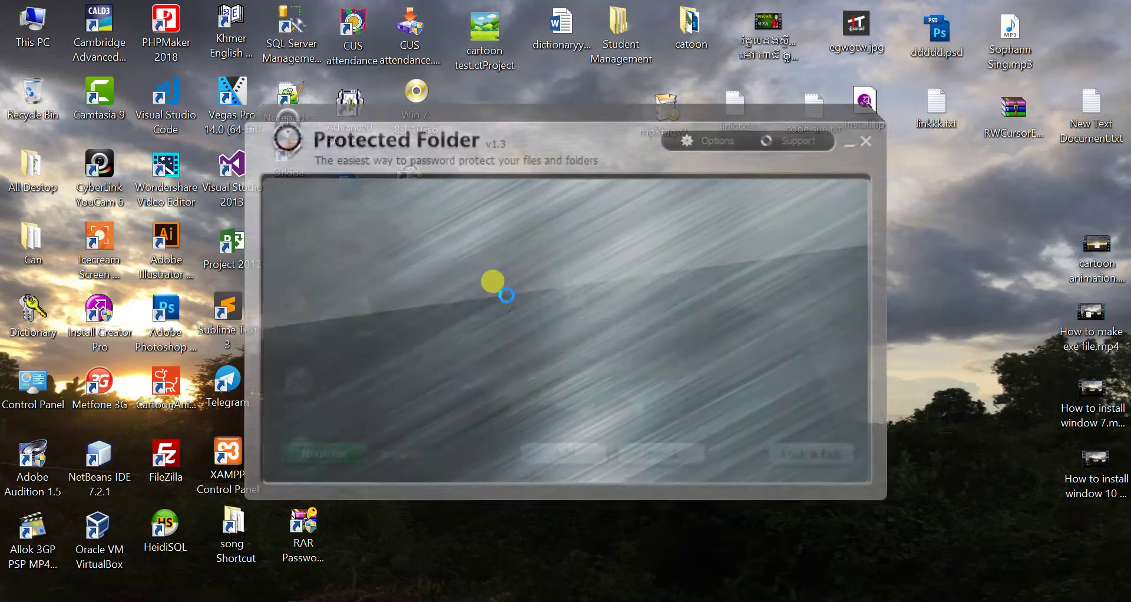
text(12345)
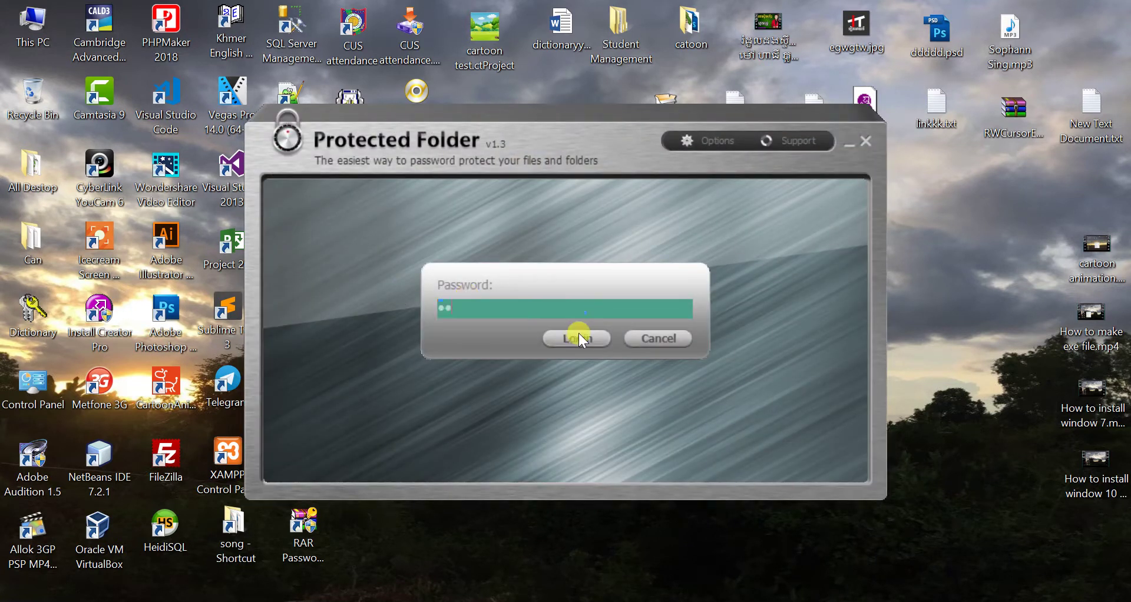
click(579, 334)
key(BackSpace)
click(583, 329)
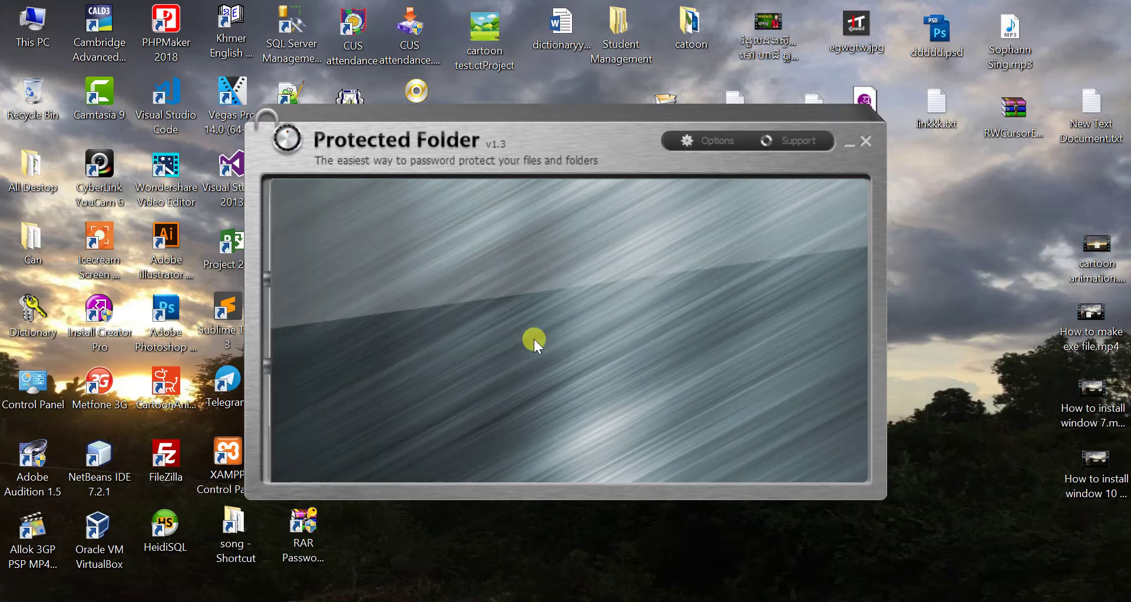
click(771, 236)
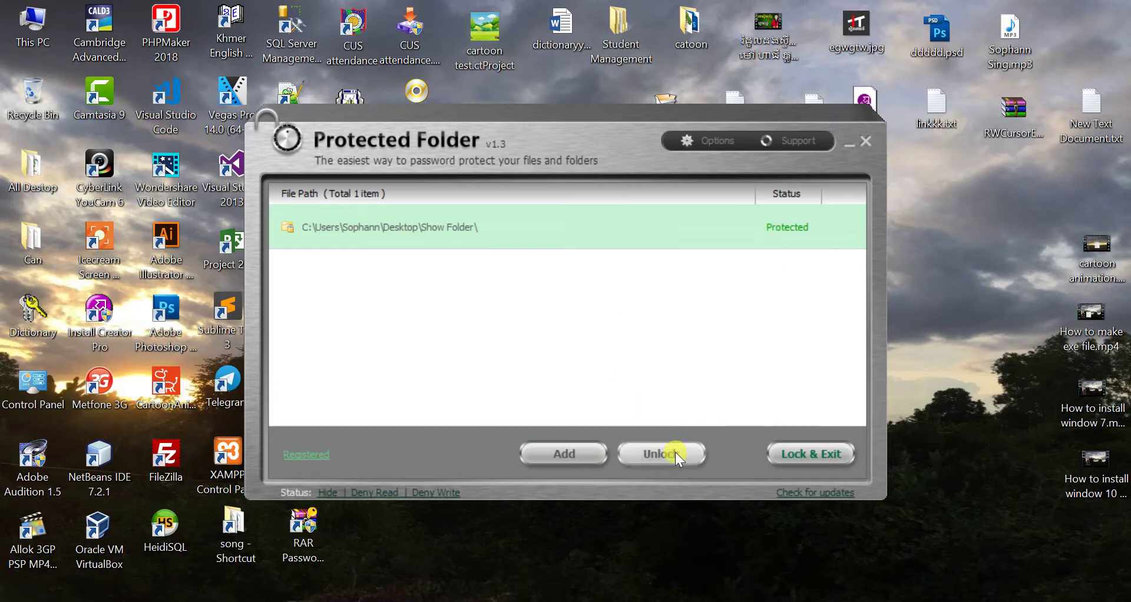
- Unlock the Show Folder entry and minimize the Protected Folder window
drag(501, 137, 737, 405)
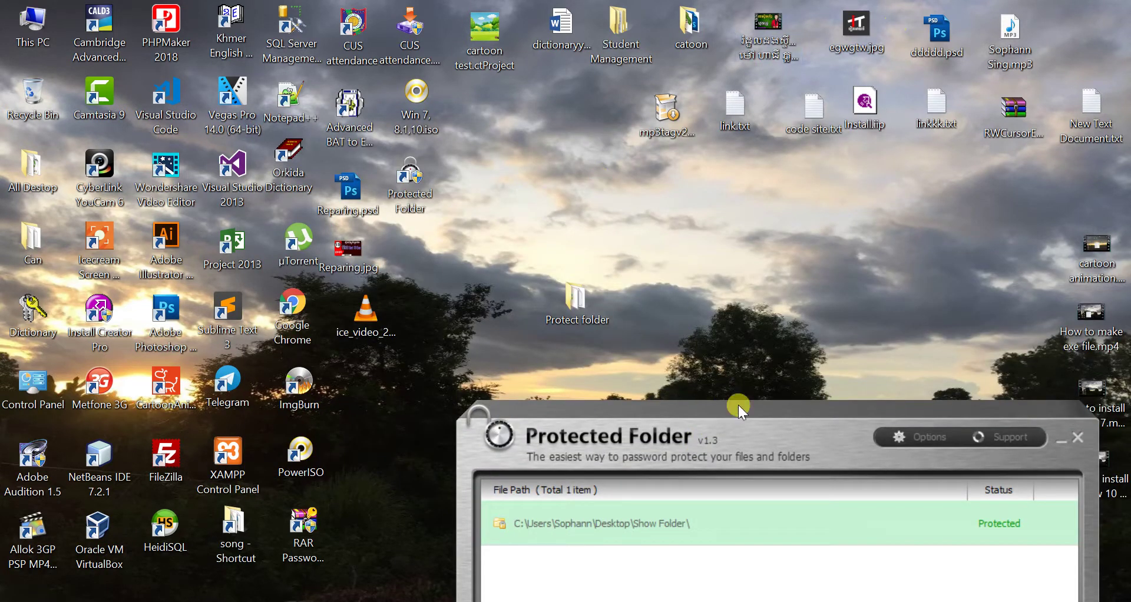
drag(759, 440, 576, 122)
click(708, 432)
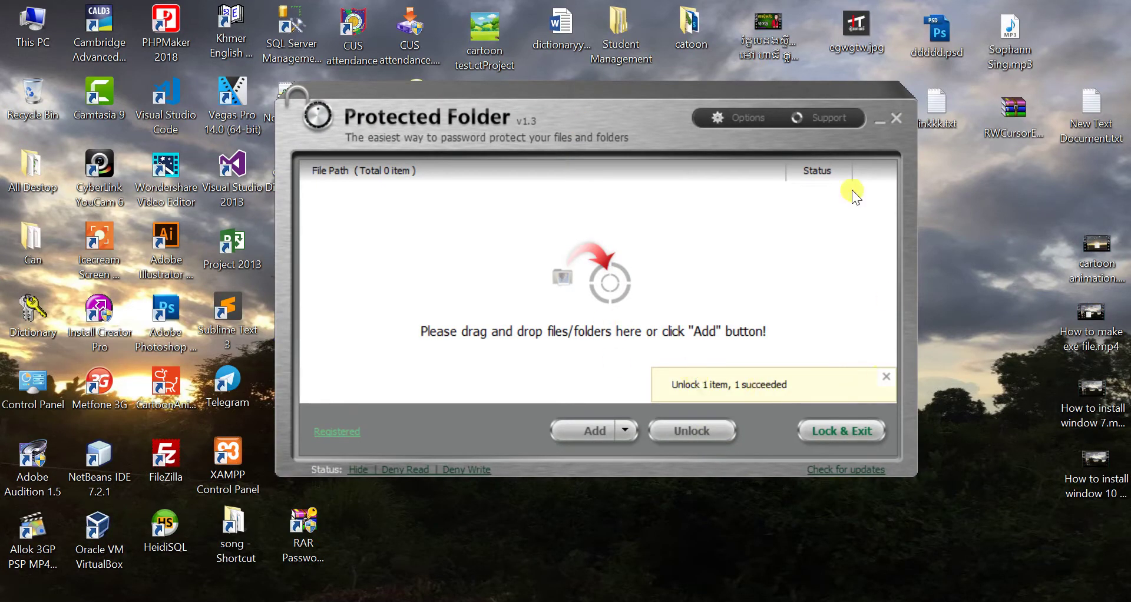
click(873, 128)
- Open the restored Show Folder on the desktop to check its four files, then close it
drag(432, 241, 744, 272)
double_click(722, 266)
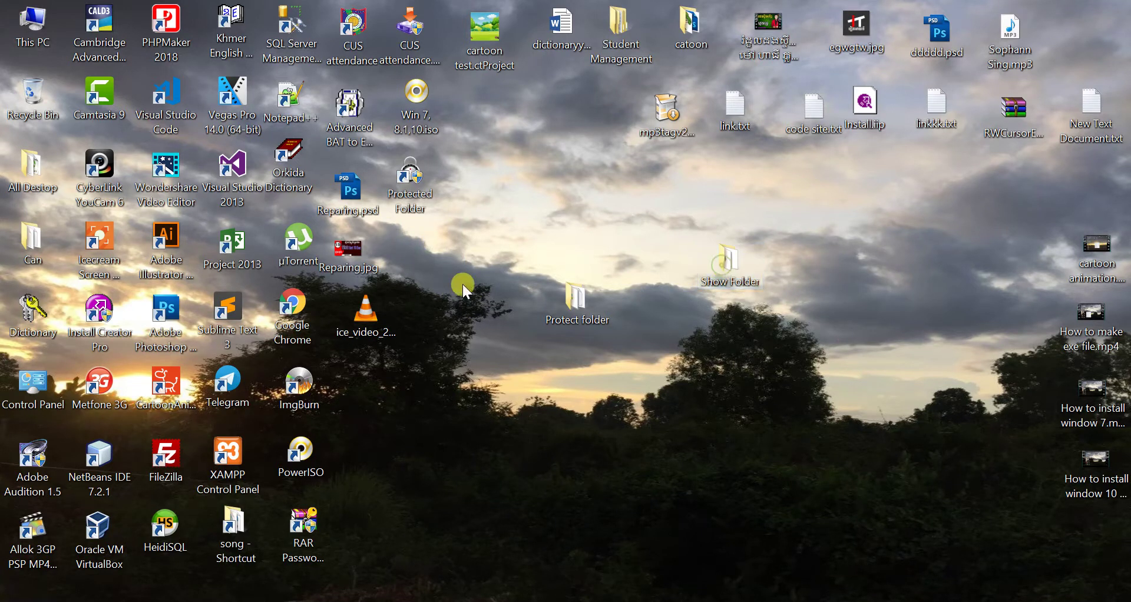
drag(415, 323, 354, 242)
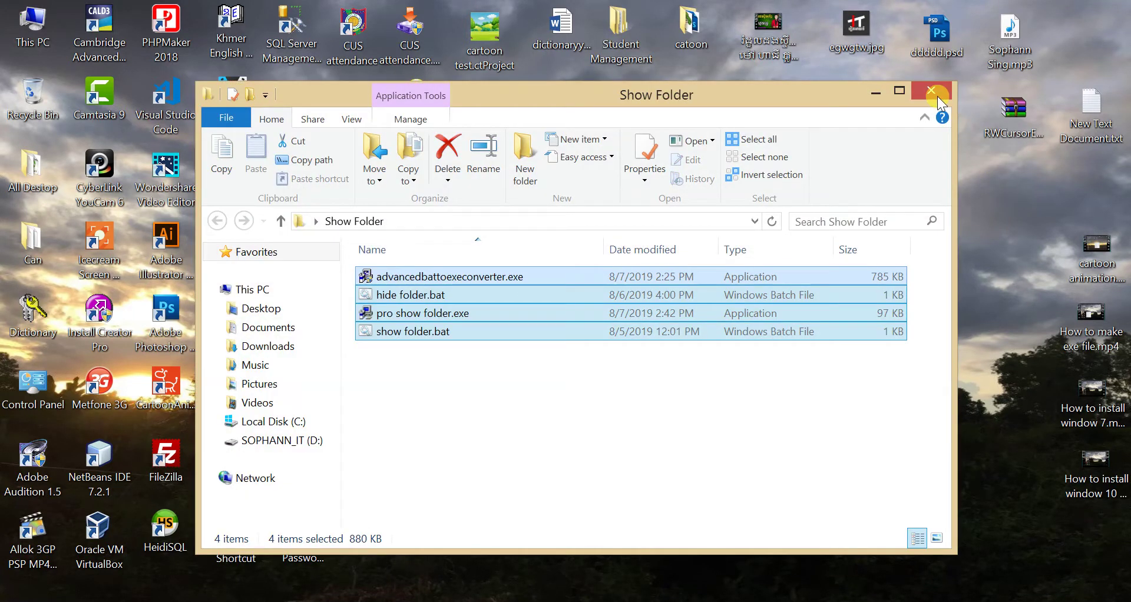
click(931, 90)
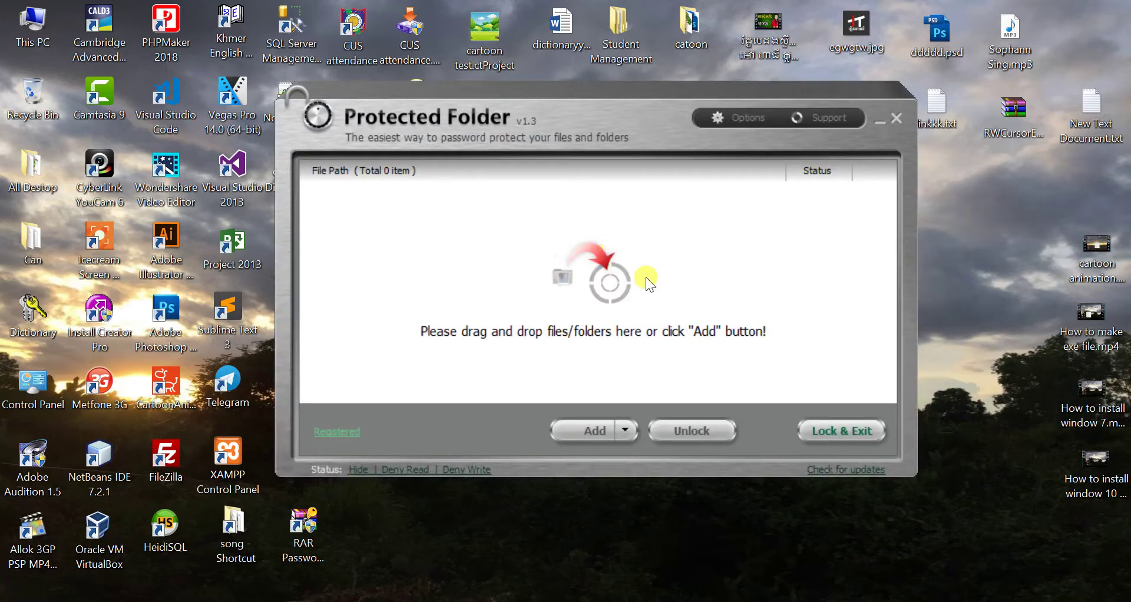
- In Options > Change Password, enter the current password and the new password twice
click(736, 118)
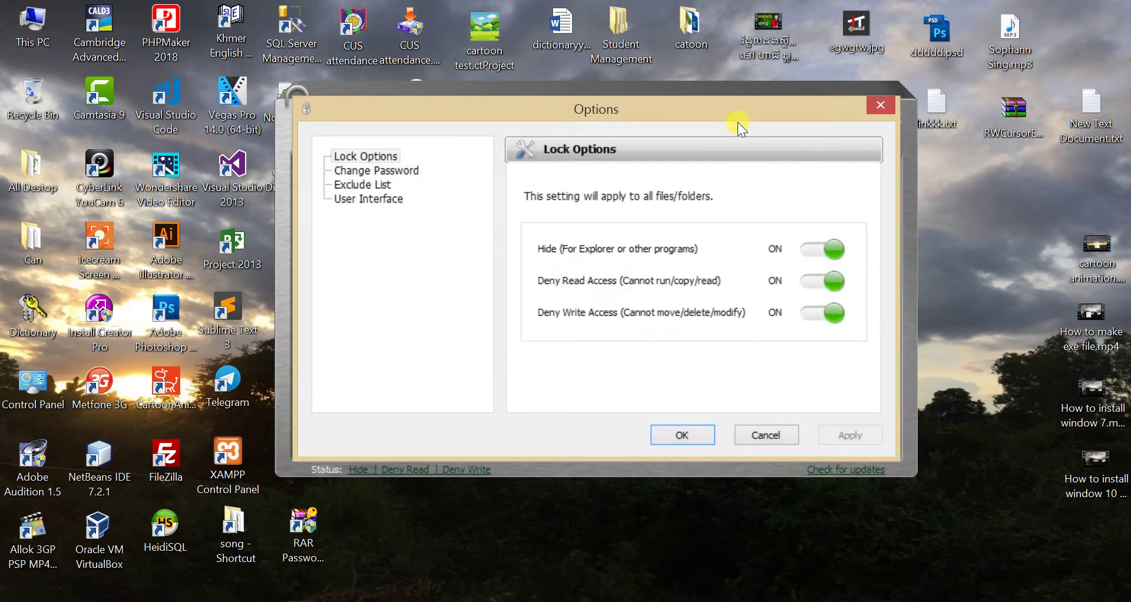
click(393, 170)
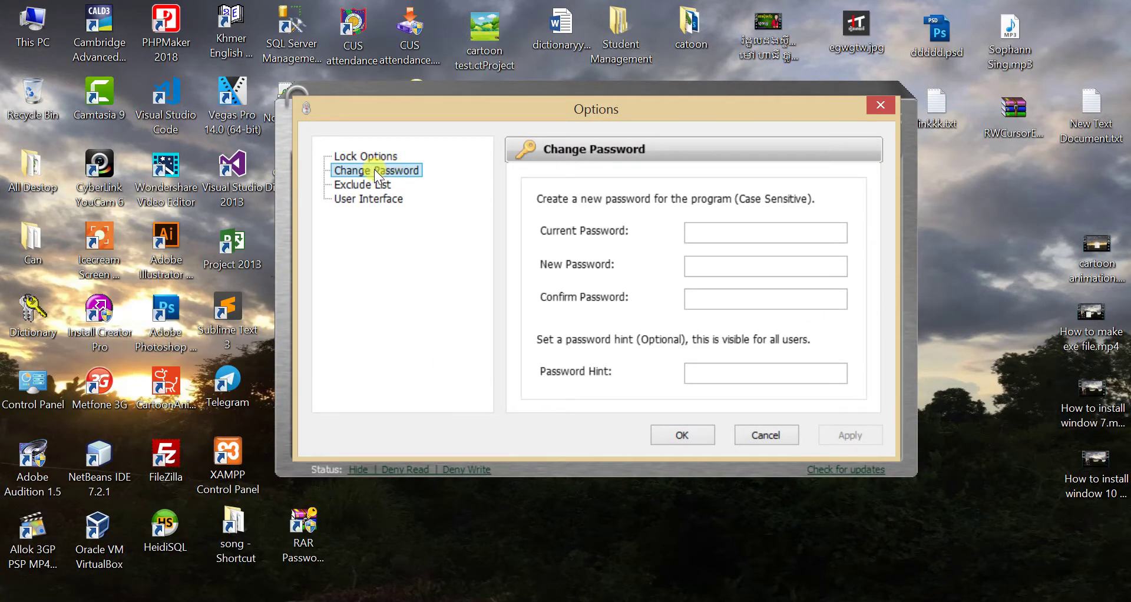
click(876, 105)
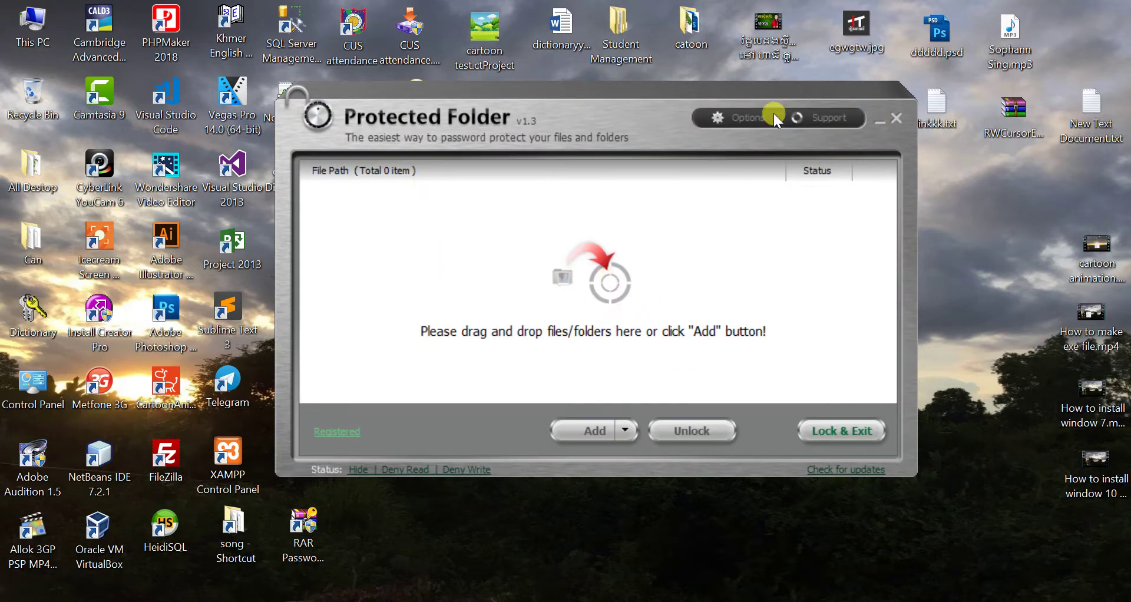
click(748, 118)
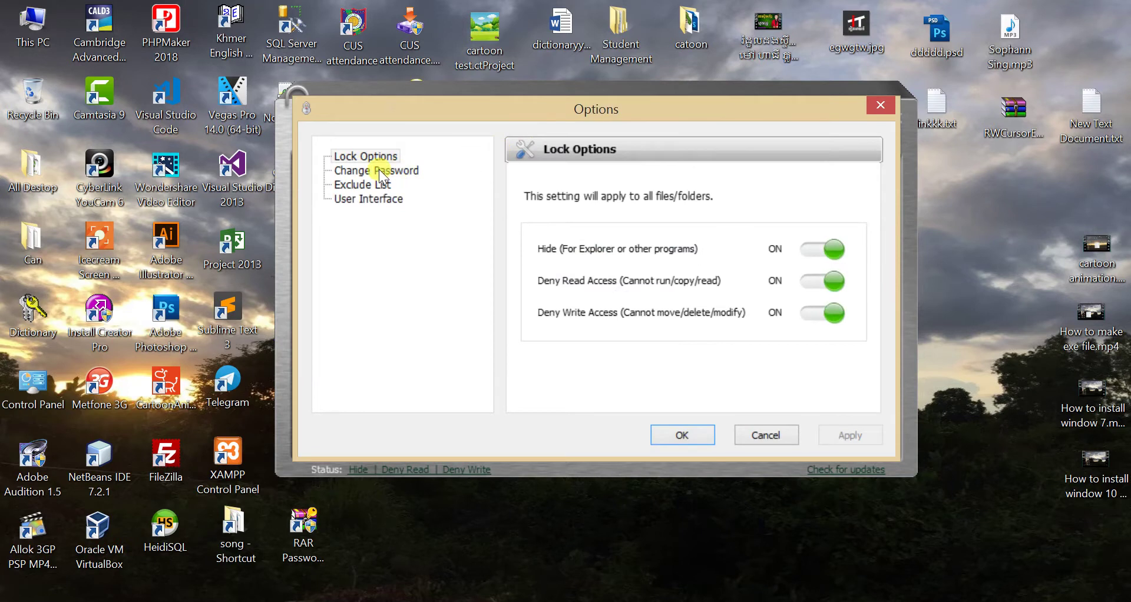
click(380, 170)
click(726, 233)
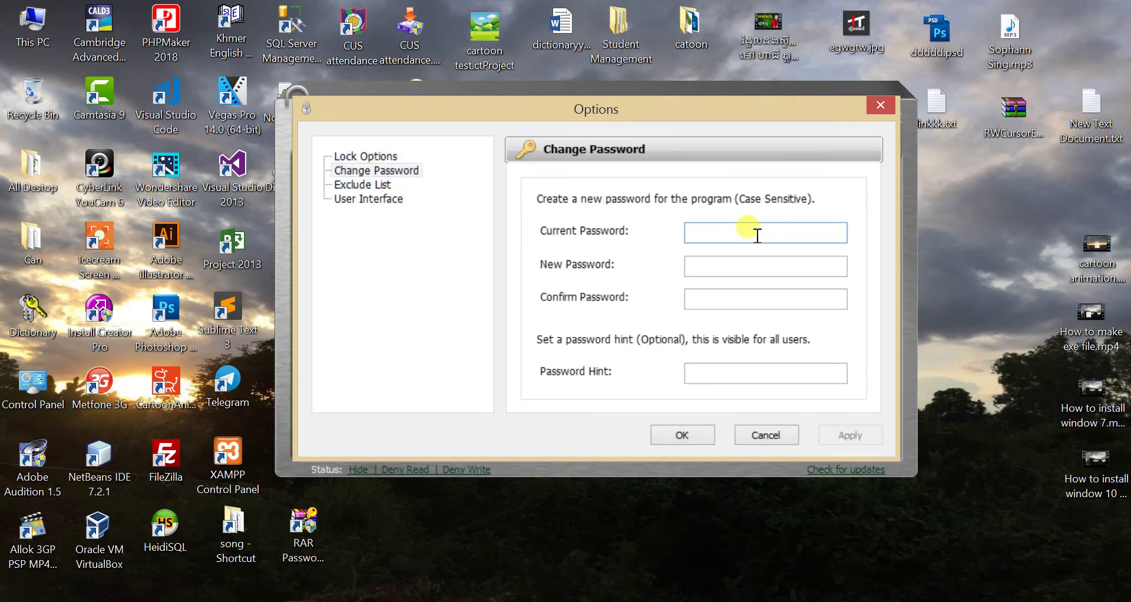
text(123456)
click(736, 263)
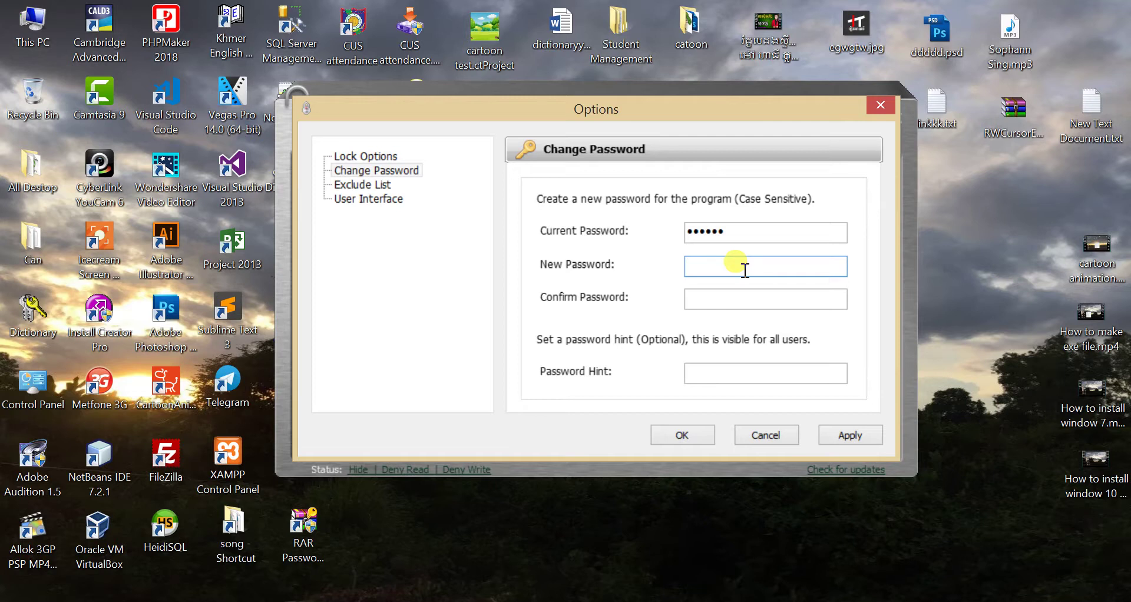
text(1234567)
click(726, 296)
text(1234567)
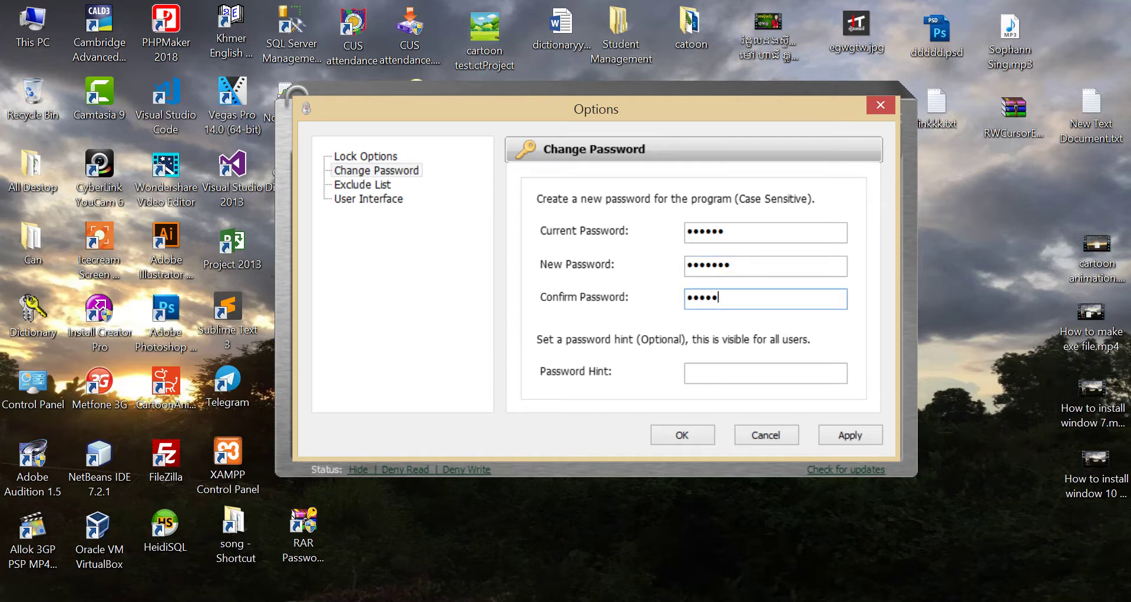
click(714, 372)
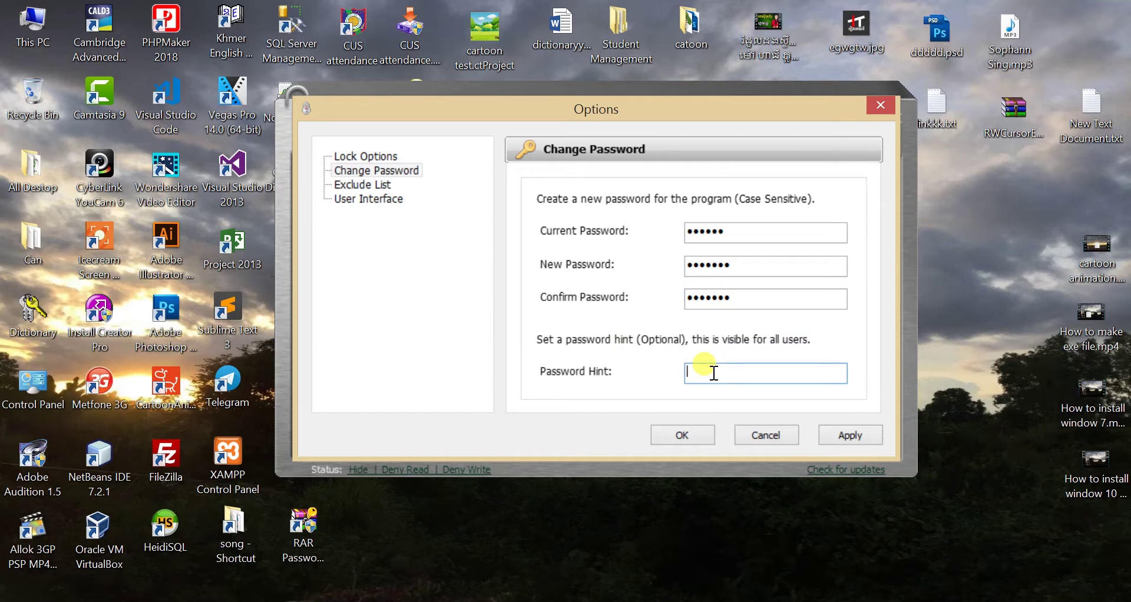
text(Number 1to7)
click(696, 440)
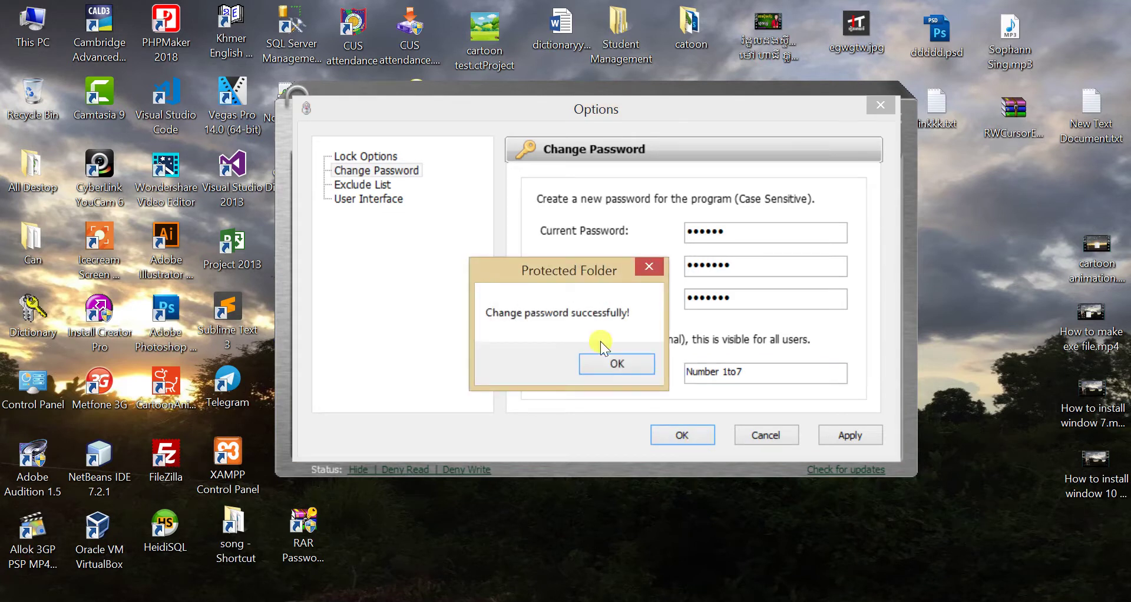
click(622, 362)
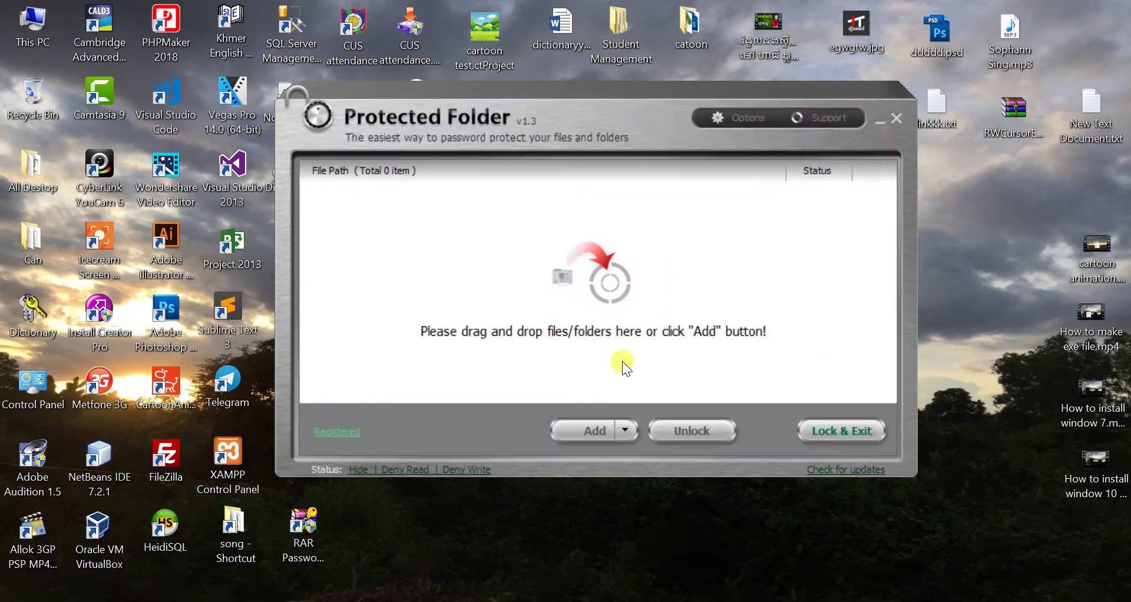
click(898, 122)
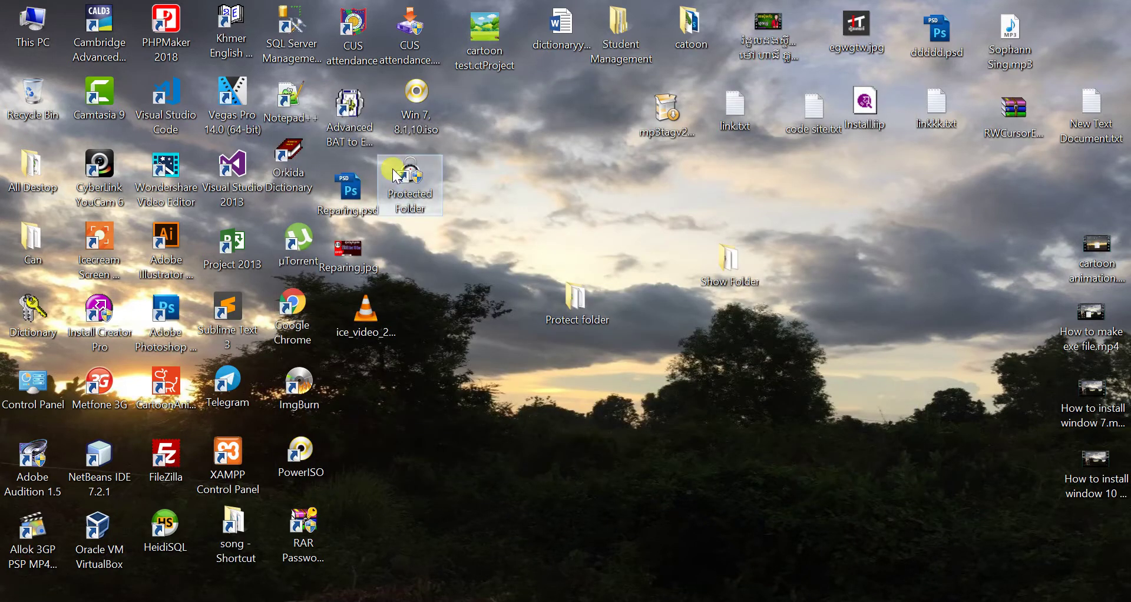
right_click(392, 169)
click(446, 178)
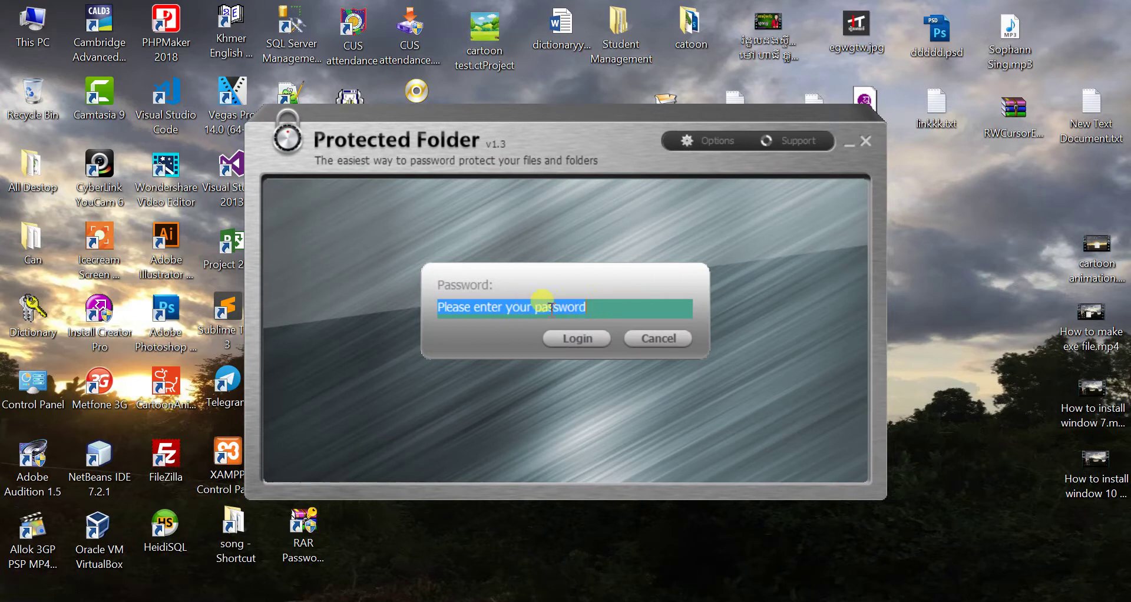
text(1234)
key(Return)
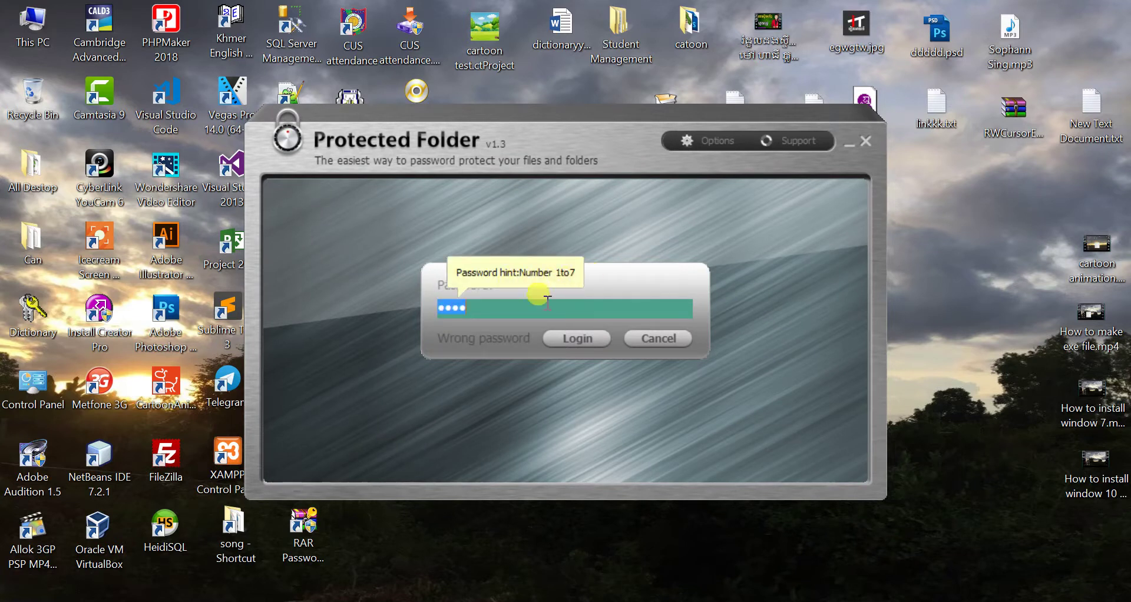
key(BackSpace)
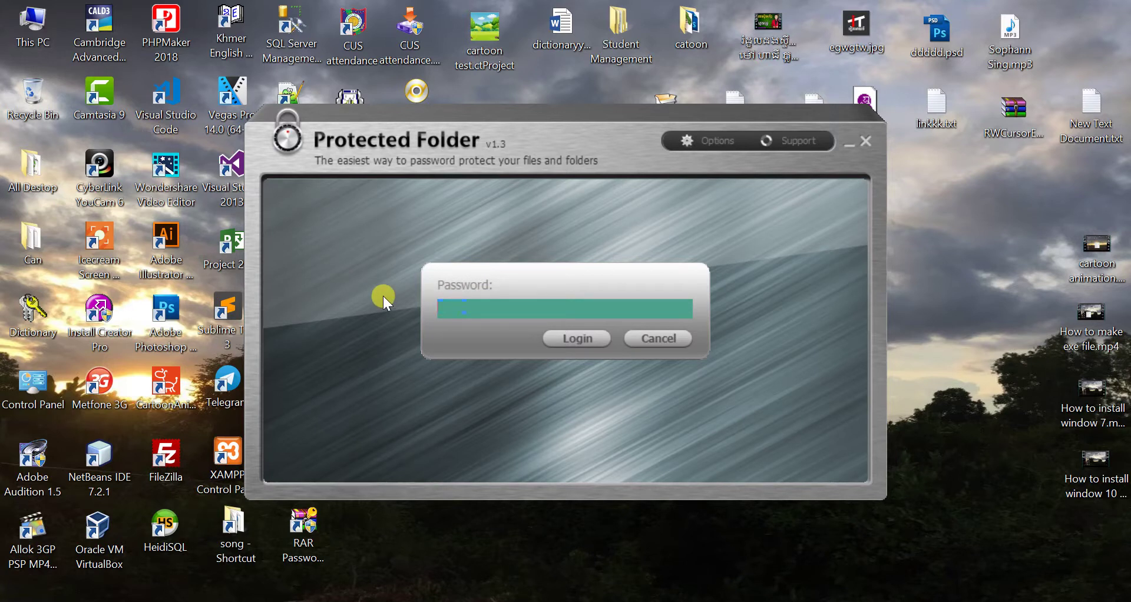
text(123)
click(596, 337)
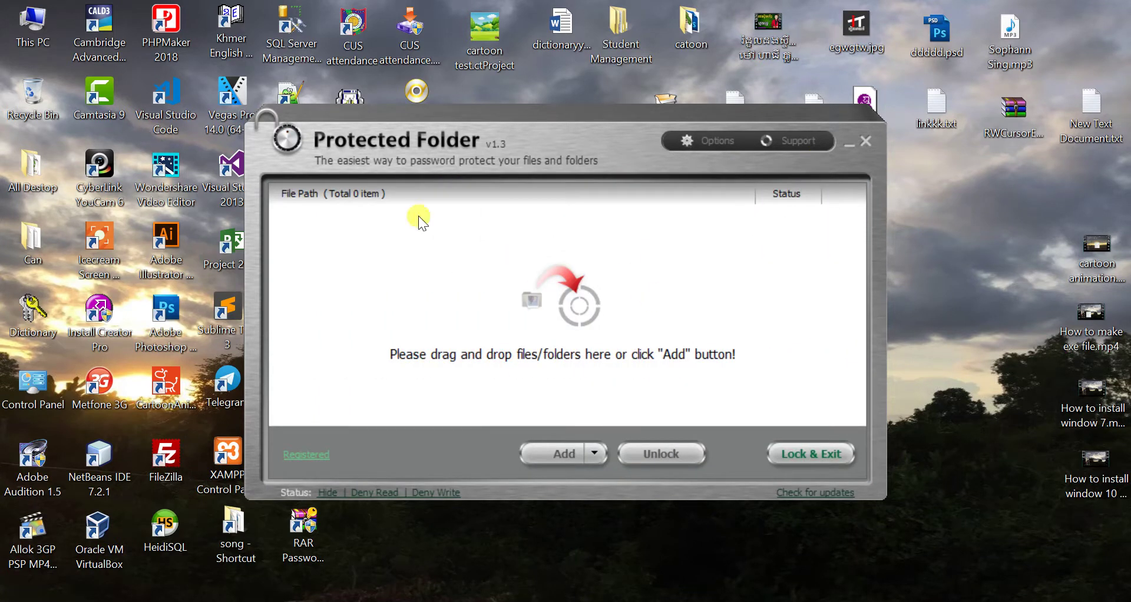
- Add the desktop folders Show Folder, Can and All Destop to the Lock List and confirm
click(558, 454)
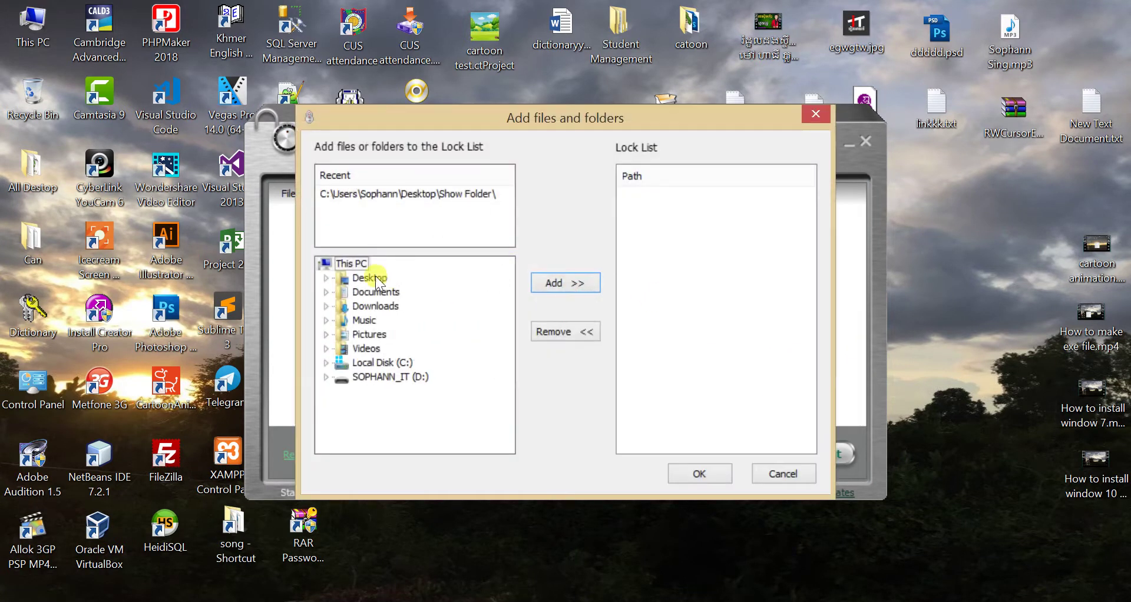
click(326, 277)
click(400, 349)
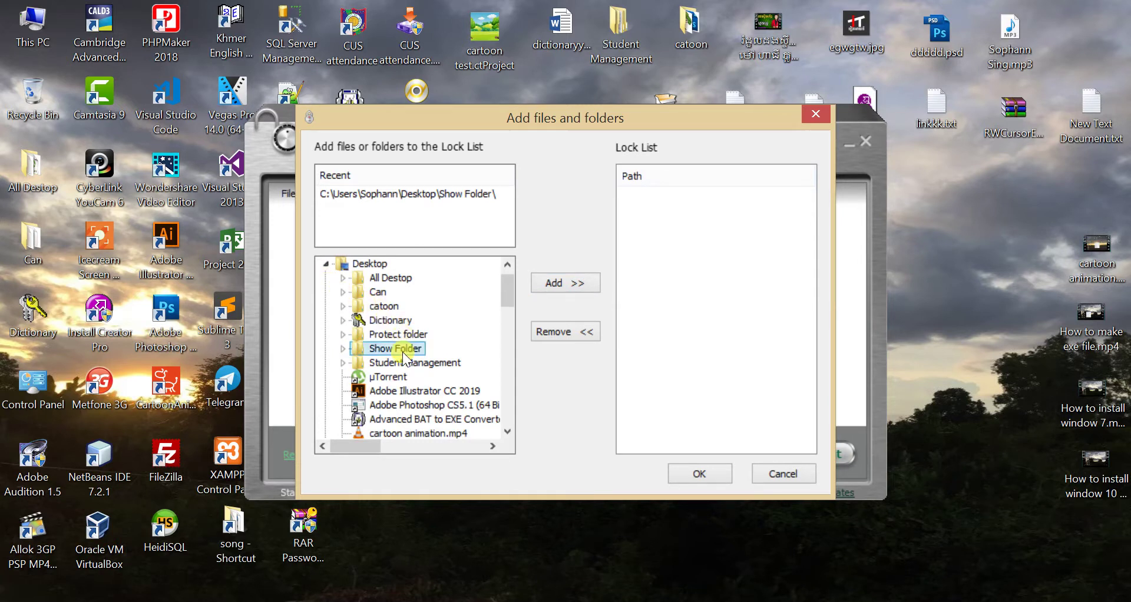
click(583, 285)
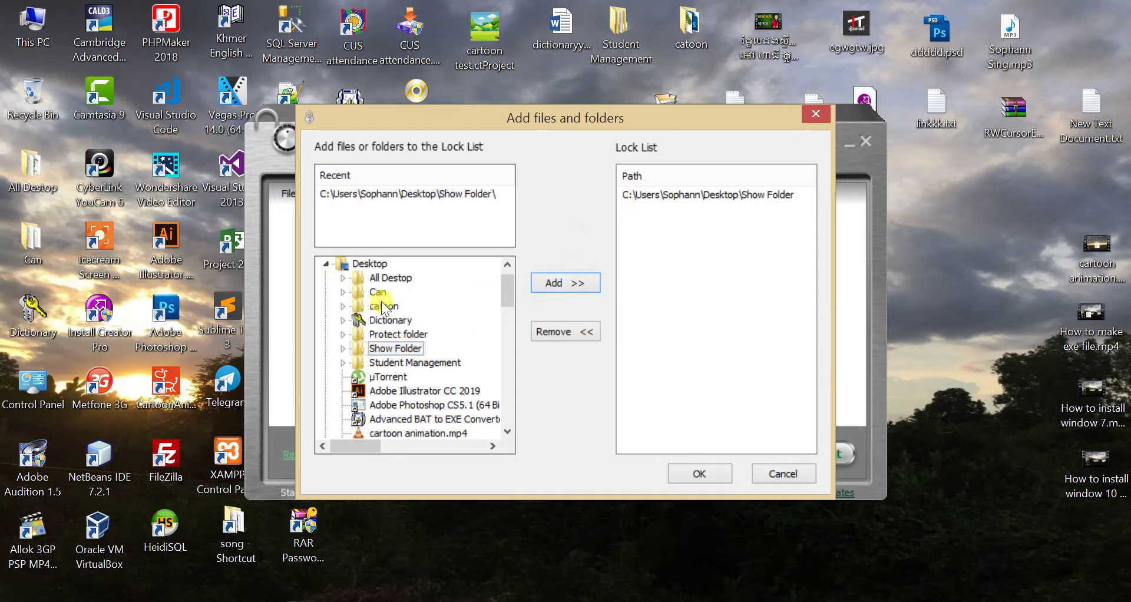
click(356, 293)
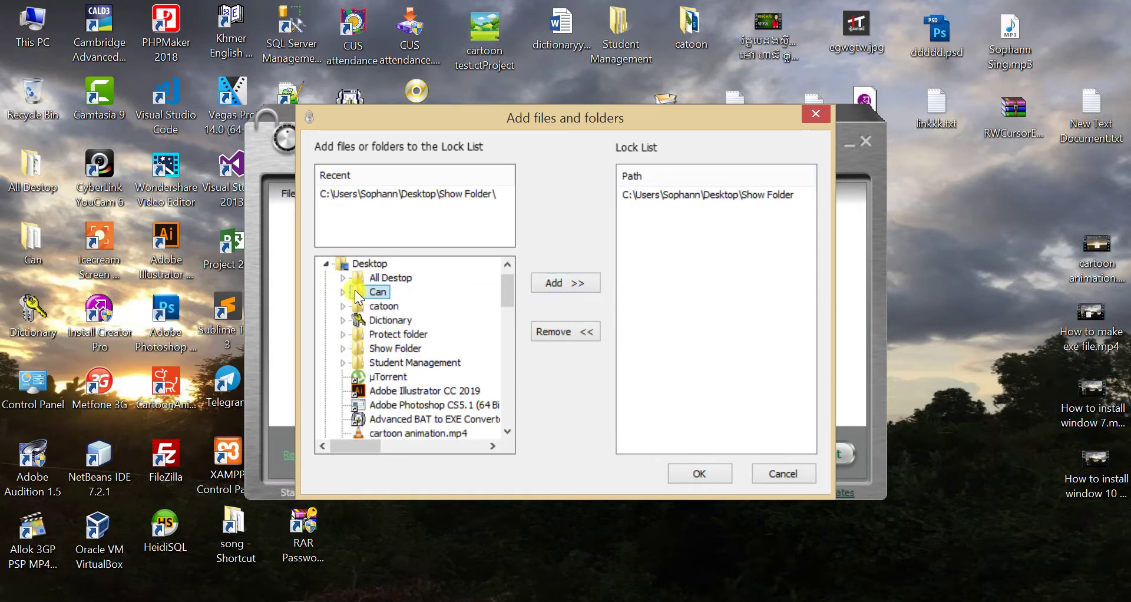
click(566, 282)
click(433, 275)
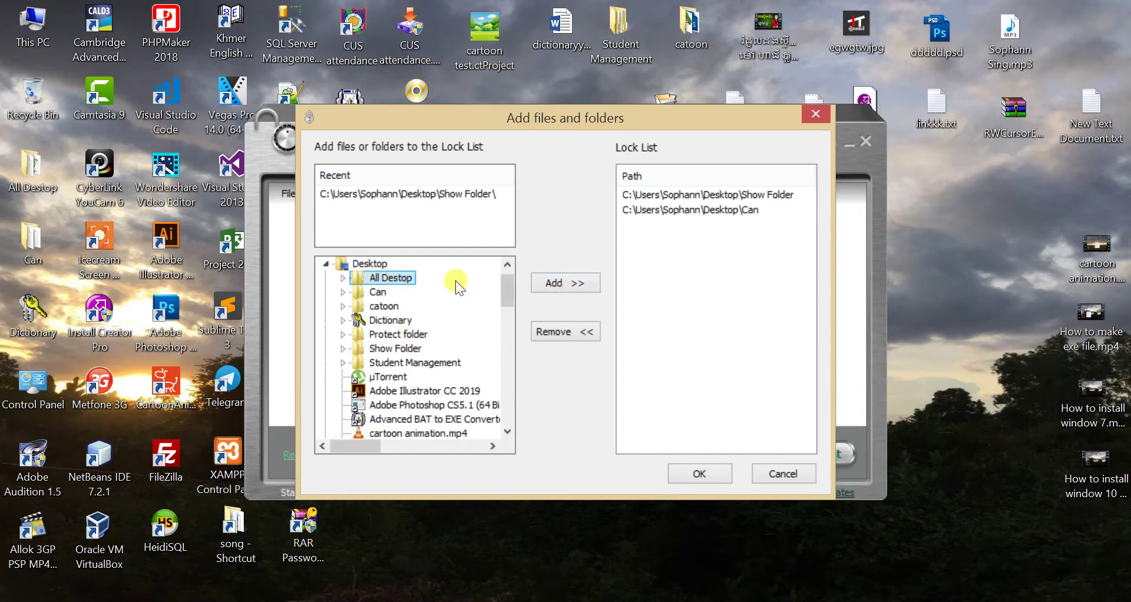
click(559, 285)
click(705, 470)
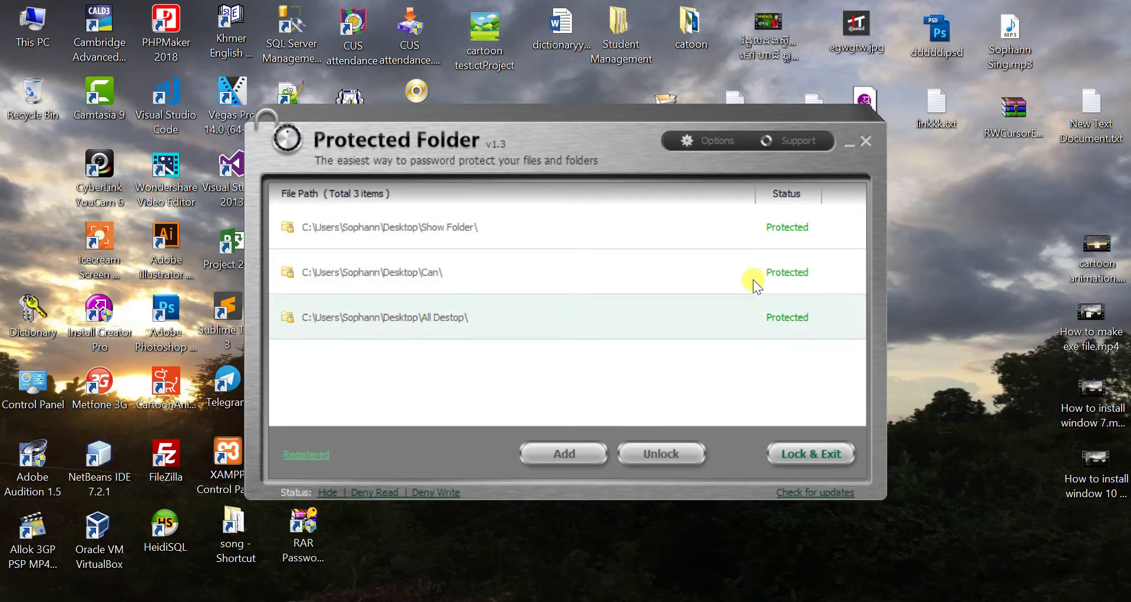
- Lock & Exit Protected Folder and refresh the desktop to hide the locked folders
click(831, 462)
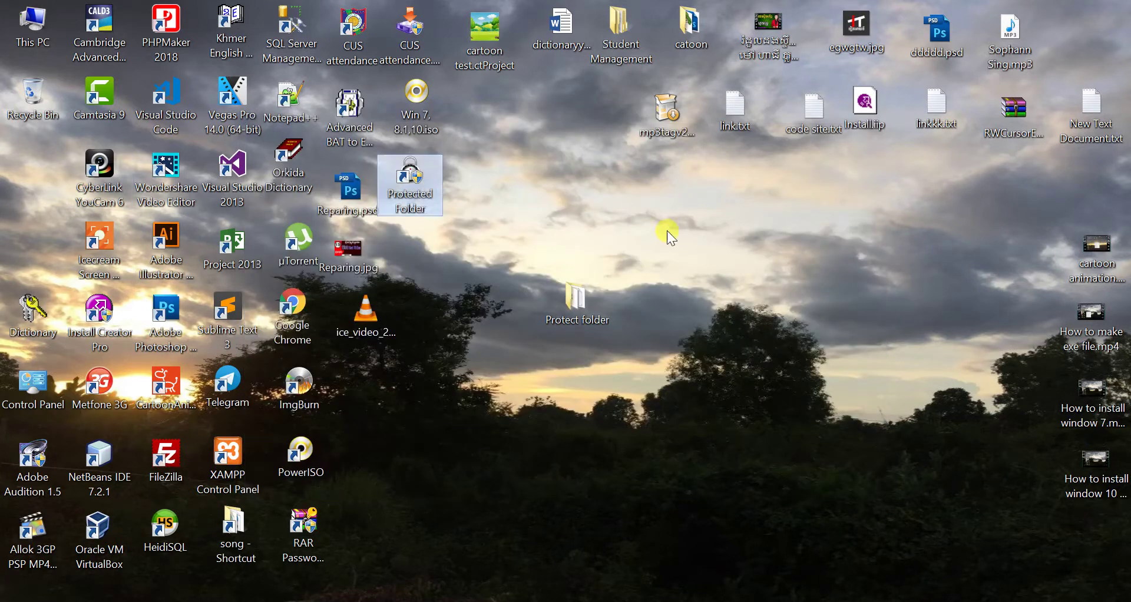
right_click(667, 231)
click(715, 278)
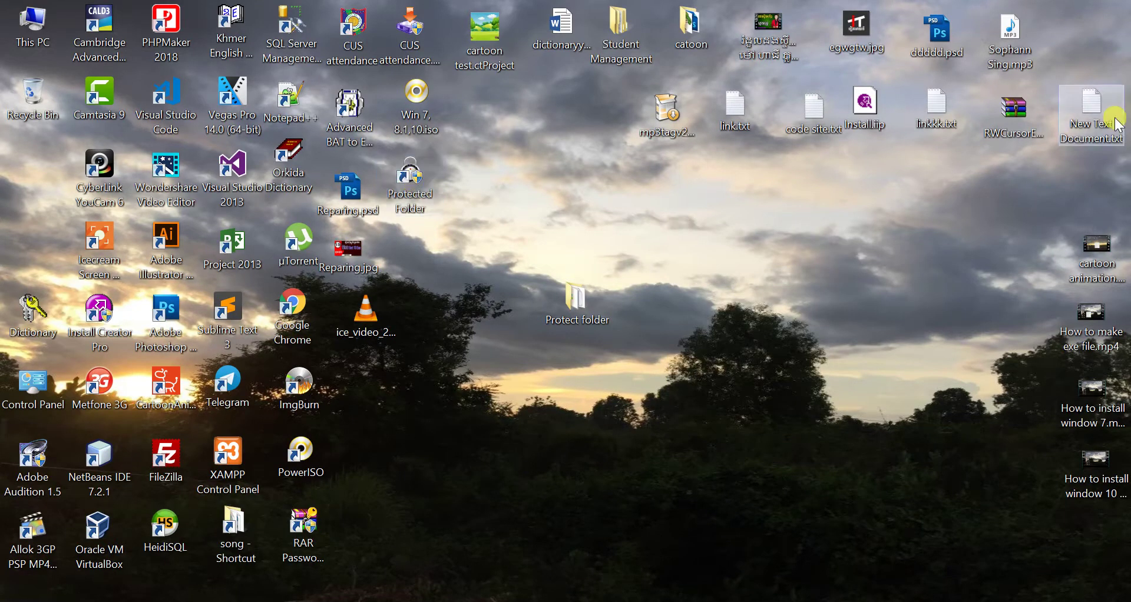